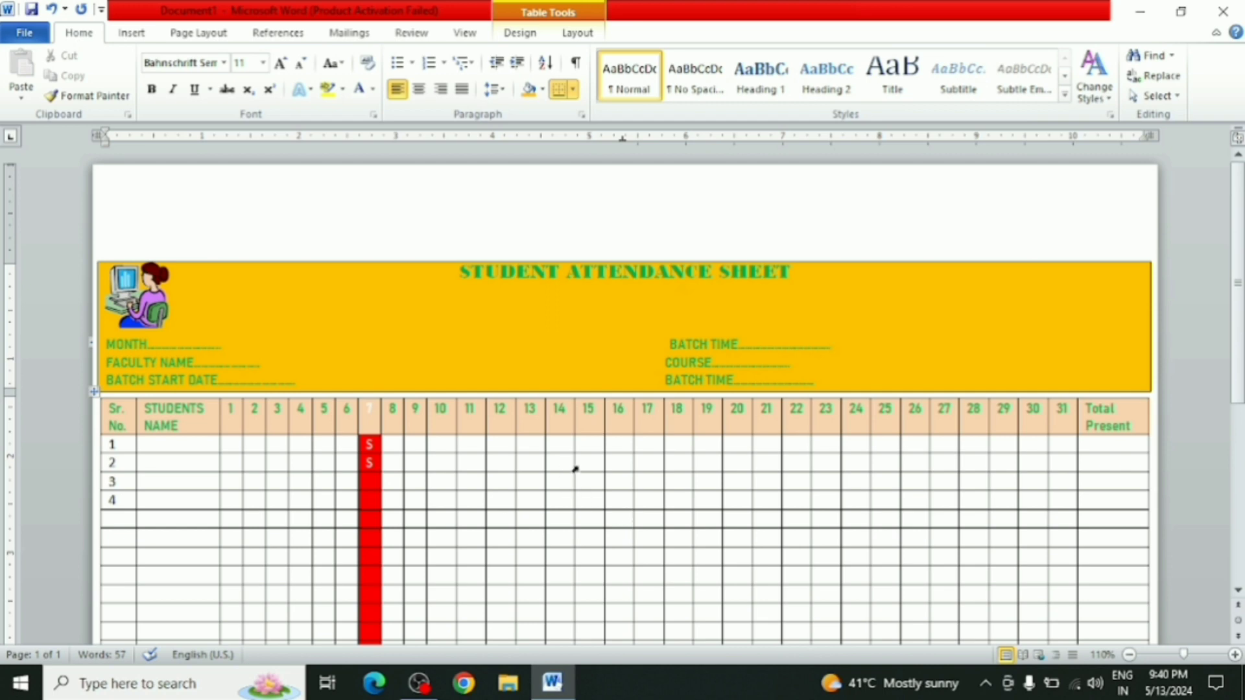
Open a new blank Document2 and set its page orientation to Landscape
{"action": "scroll", "coordinate": [574, 469], "scroll_direction": "down", "scroll_amount": 3}
{"action": "scroll", "coordinate": [573, 473], "scroll_direction": "up", "scroll_amount": 3}
{"action": "key", "text": "ctrl+n"}
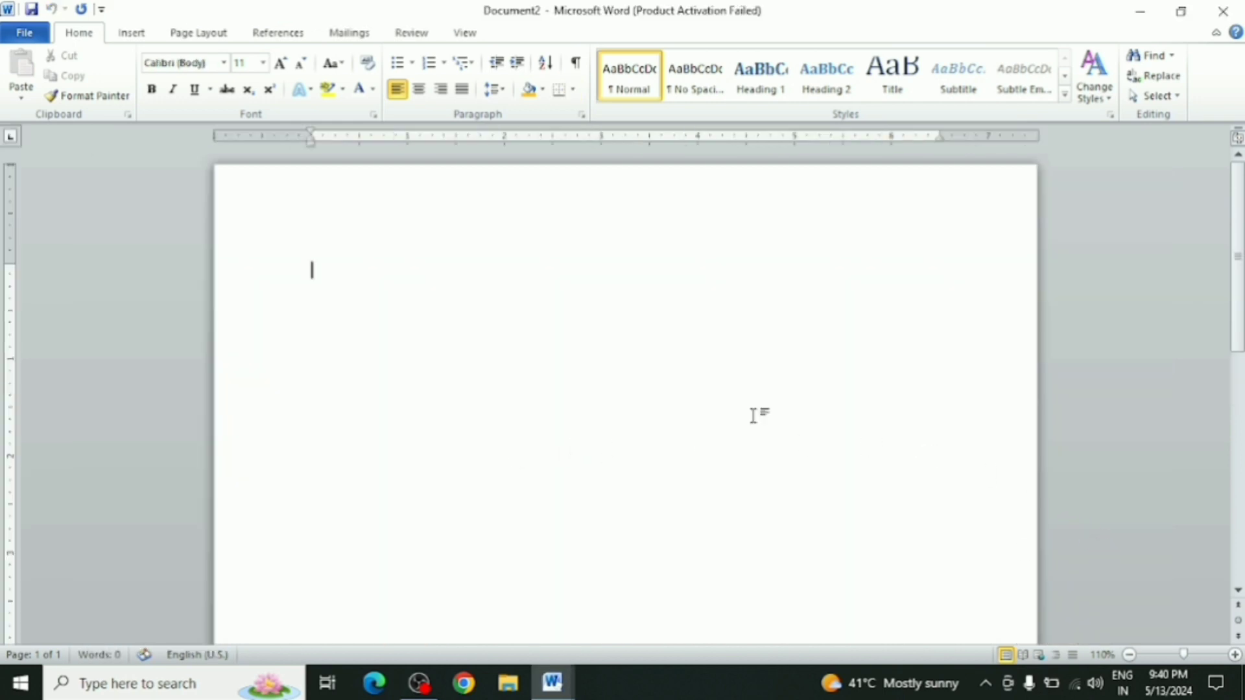
{"action": "left_click", "coordinate": [205, 36]}
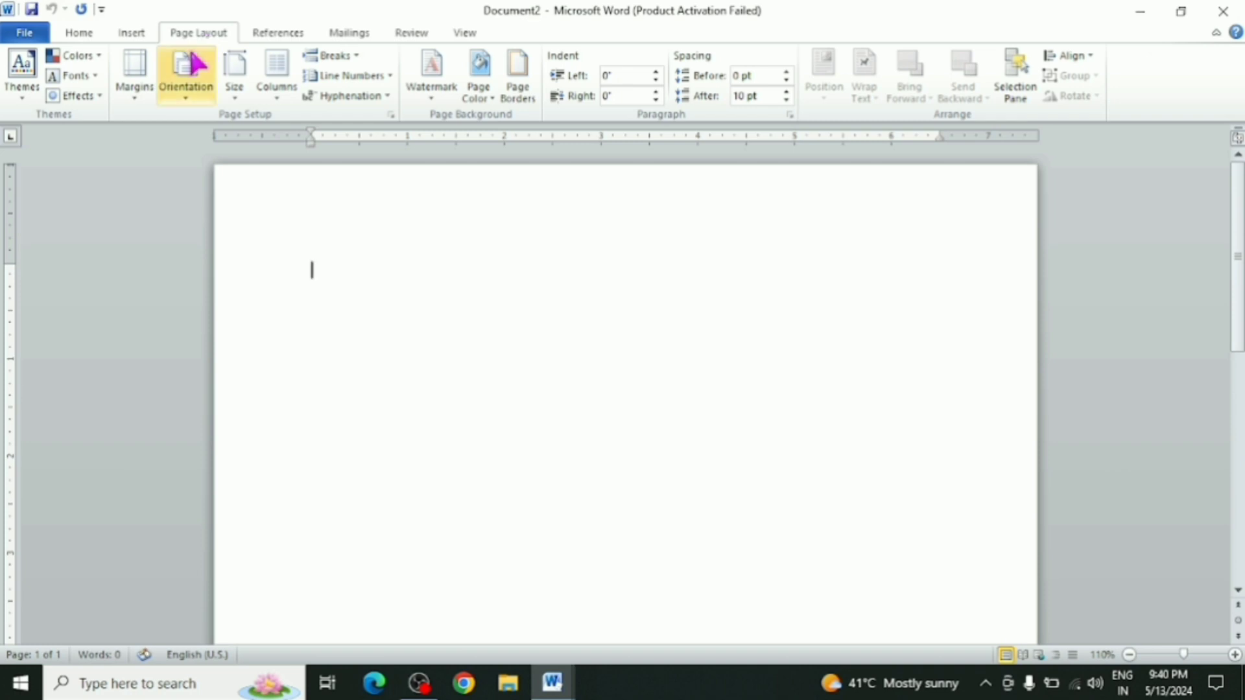
{"action": "left_click", "coordinate": [186, 88]}
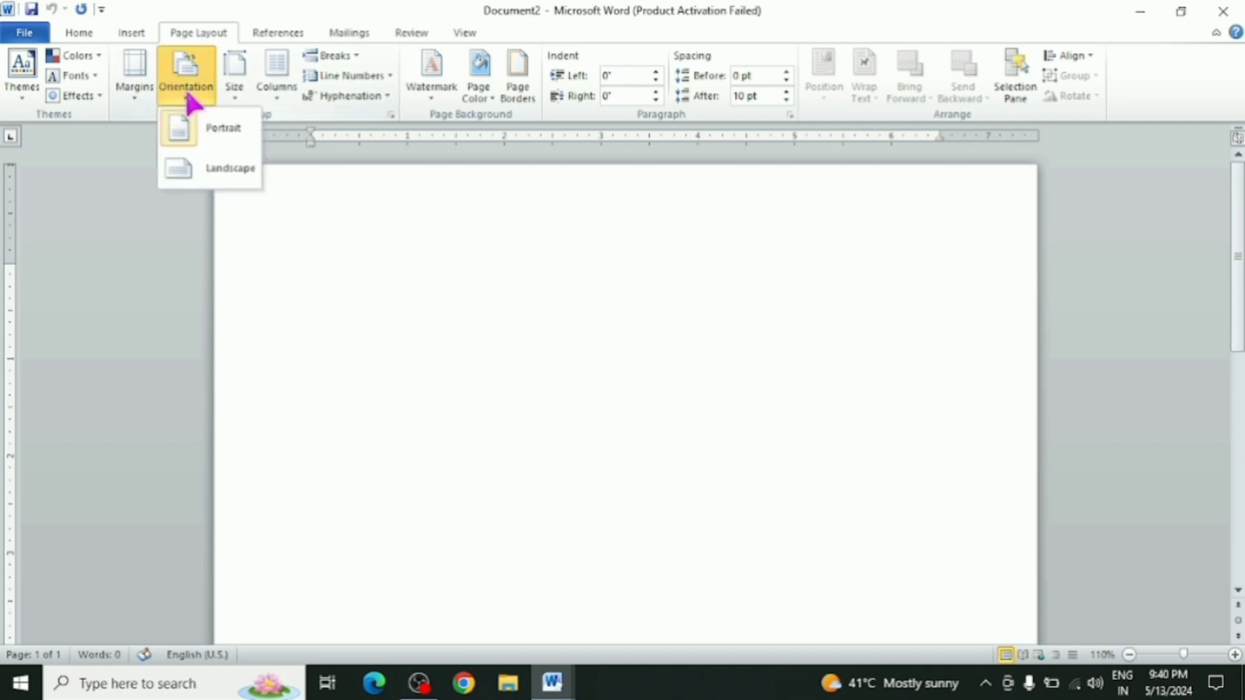
{"action": "left_click", "coordinate": [220, 177]}
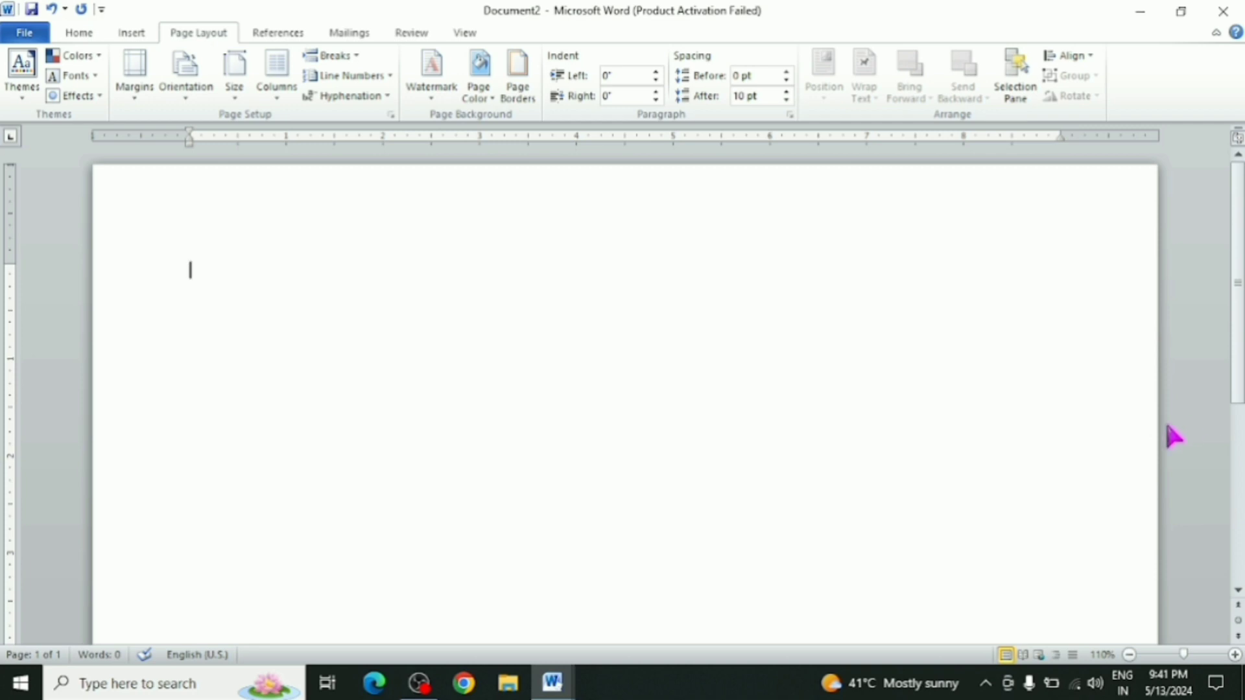
Insert a table with 34 columns and 21 rows through the Insert Table dialog
{"action": "left_click", "coordinate": [129, 31]}
{"action": "left_click", "coordinate": [142, 80]}
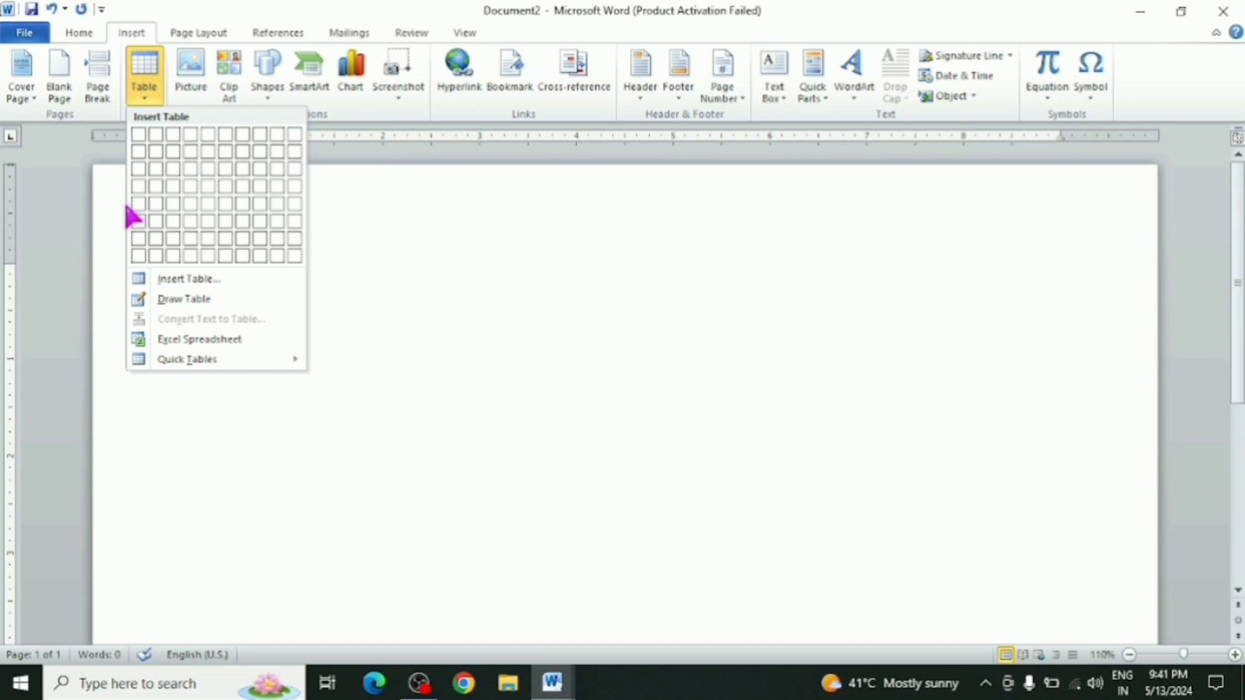
{"action": "left_click", "coordinate": [185, 278]}
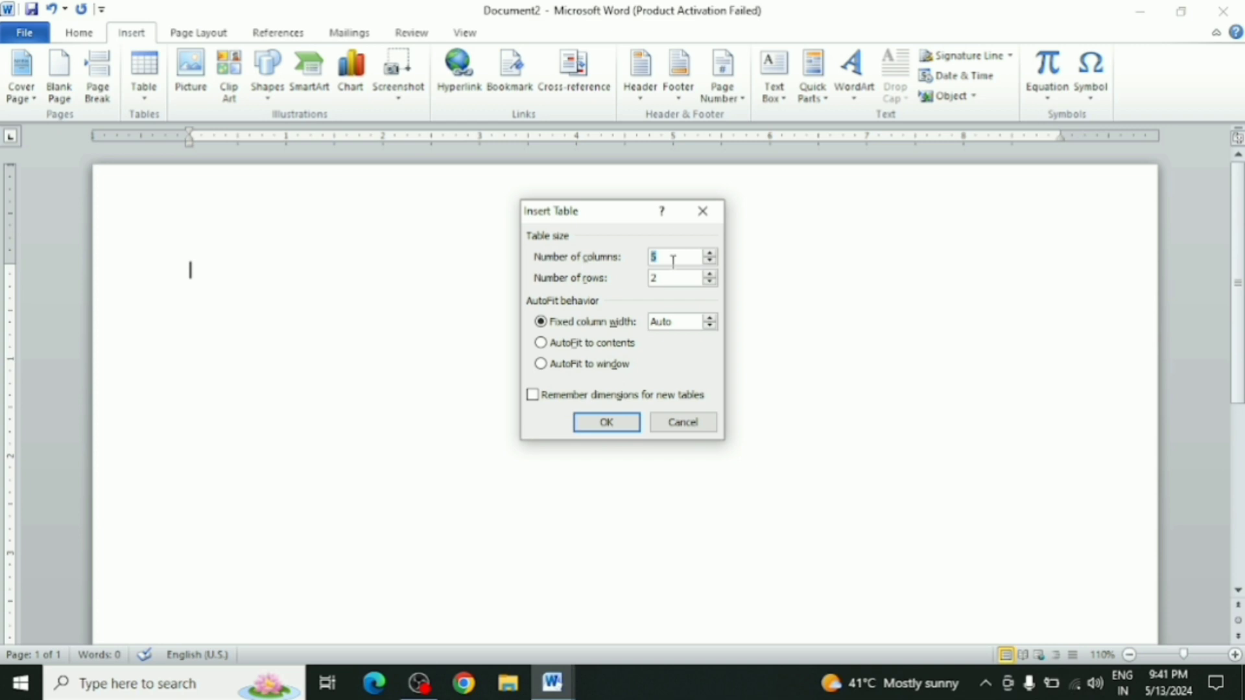
{"action": "left_click", "coordinate": [674, 261]}
{"action": "key", "text": "BackSpace"}
{"action": "type", "text": "3"}
{"action": "type", "text": "4"}
{"action": "left_click", "coordinate": [689, 278]}
{"action": "type", "text": "1"}
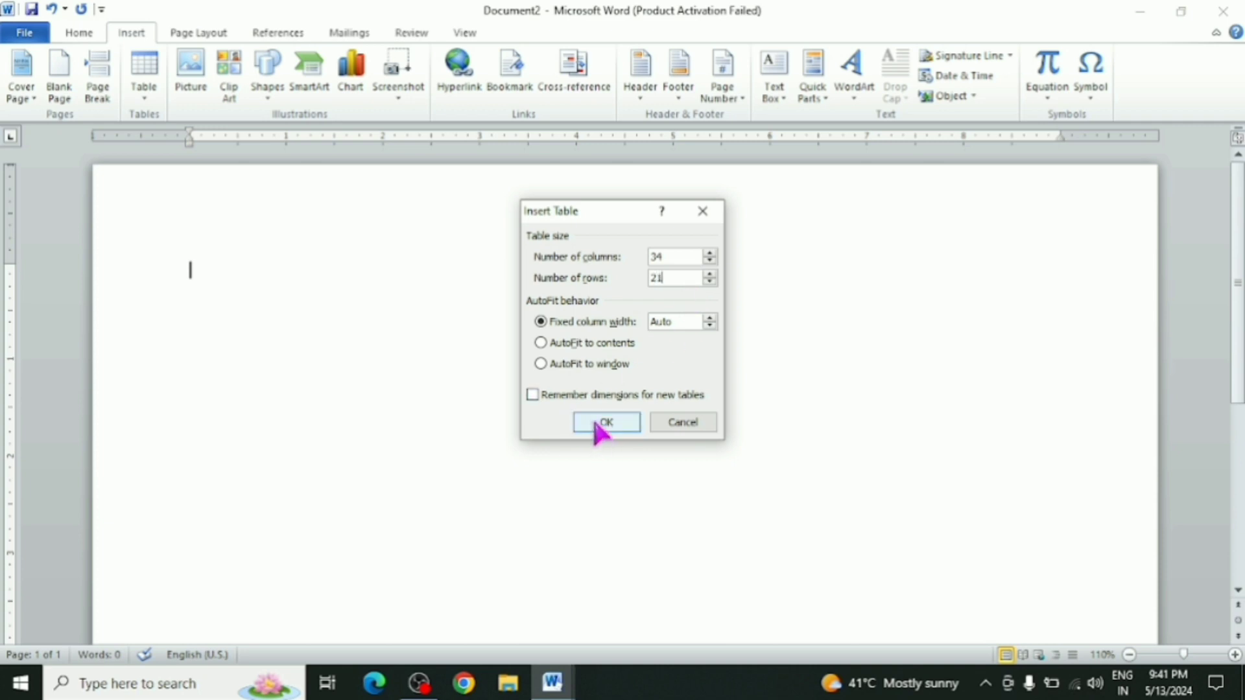
{"action": "left_click", "coordinate": [592, 420]}
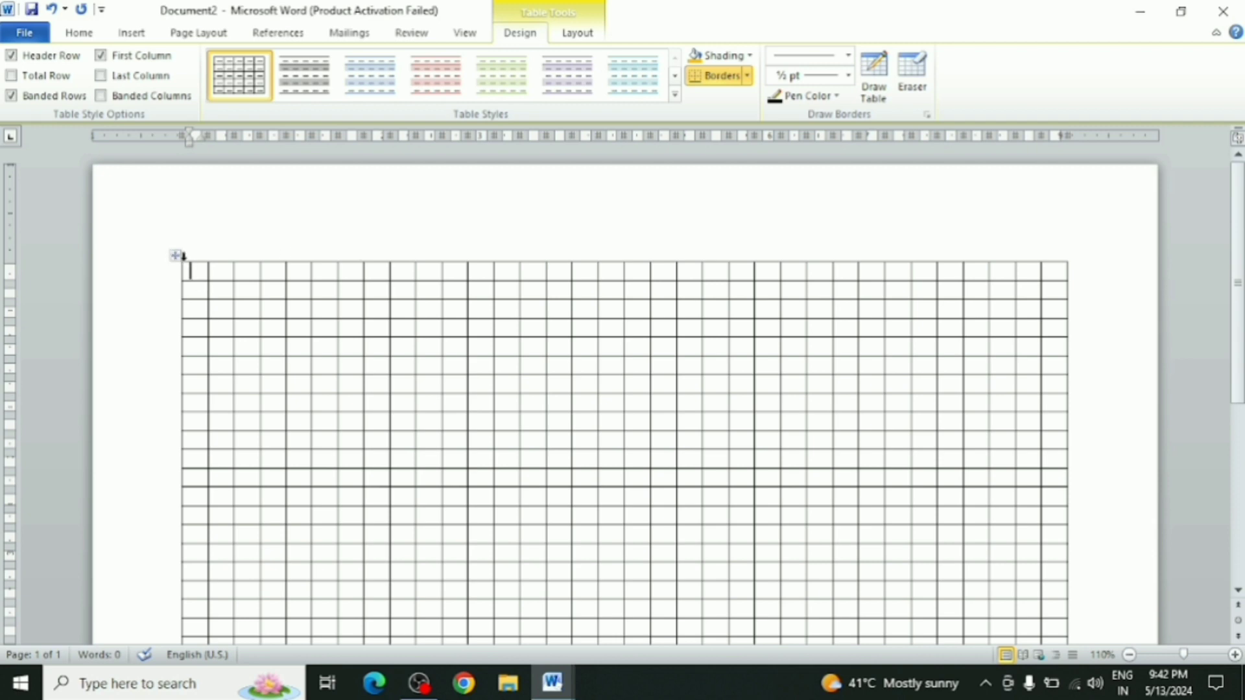
Move the table lower on the page and stretch its left and right edges to the margins
{"action": "left_click", "coordinate": [175, 256]}
{"action": "left_click_drag", "start_coordinate": [176, 281], "coordinate": [173, 468]}
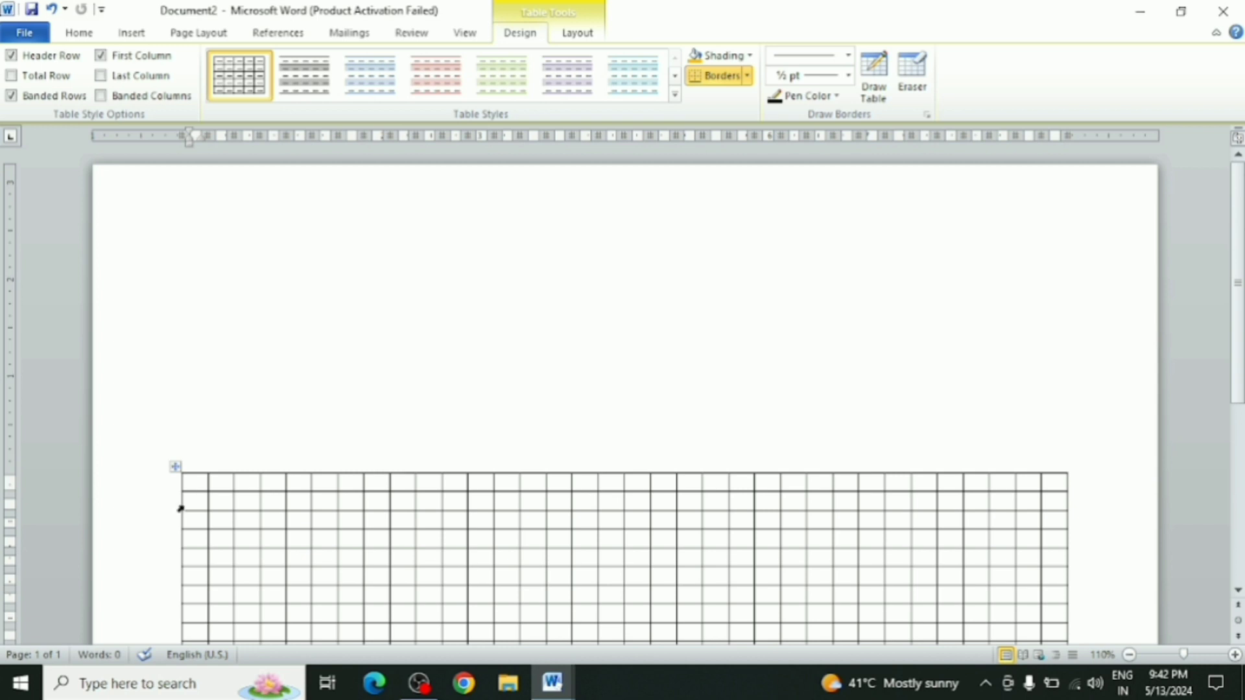
{"action": "left_click_drag", "start_coordinate": [180, 502], "coordinate": [98, 507]}
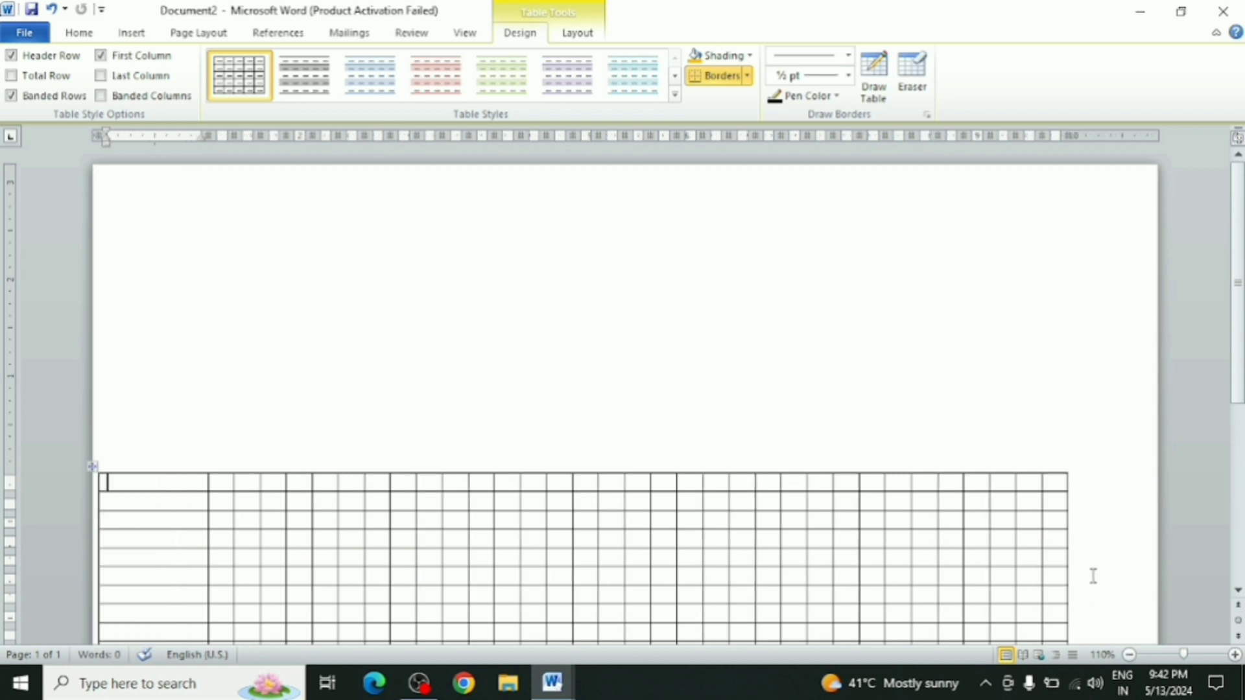
{"action": "left_click_drag", "start_coordinate": [1064, 505], "coordinate": [1149, 520]}
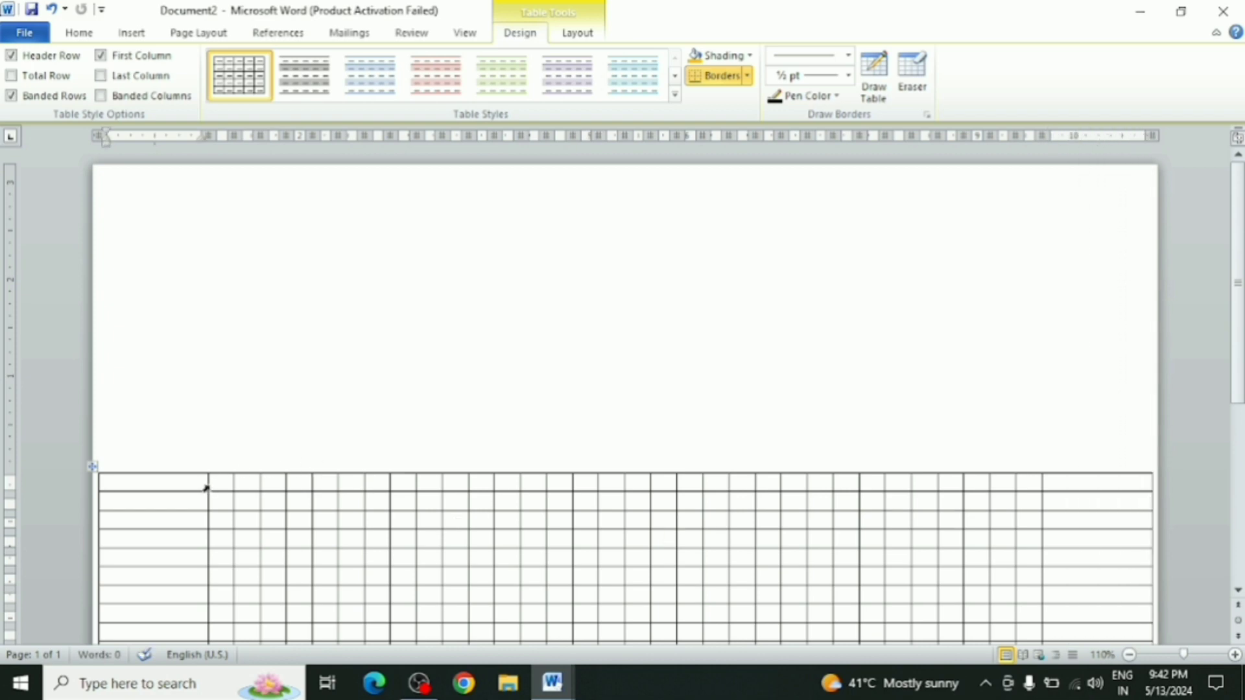
Narrow the first column and make the header row taller
{"action": "left_click_drag", "start_coordinate": [206, 484], "coordinate": [129, 504]}
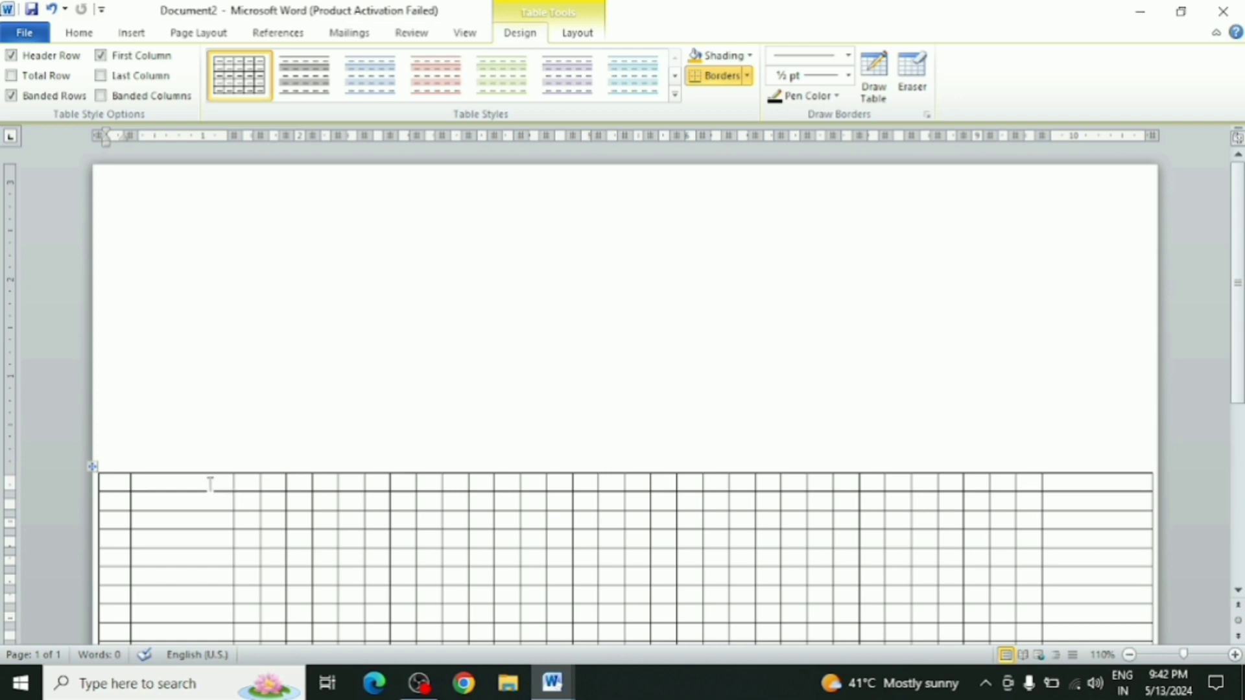
{"action": "left_click_drag", "start_coordinate": [192, 492], "coordinate": [189, 510]}
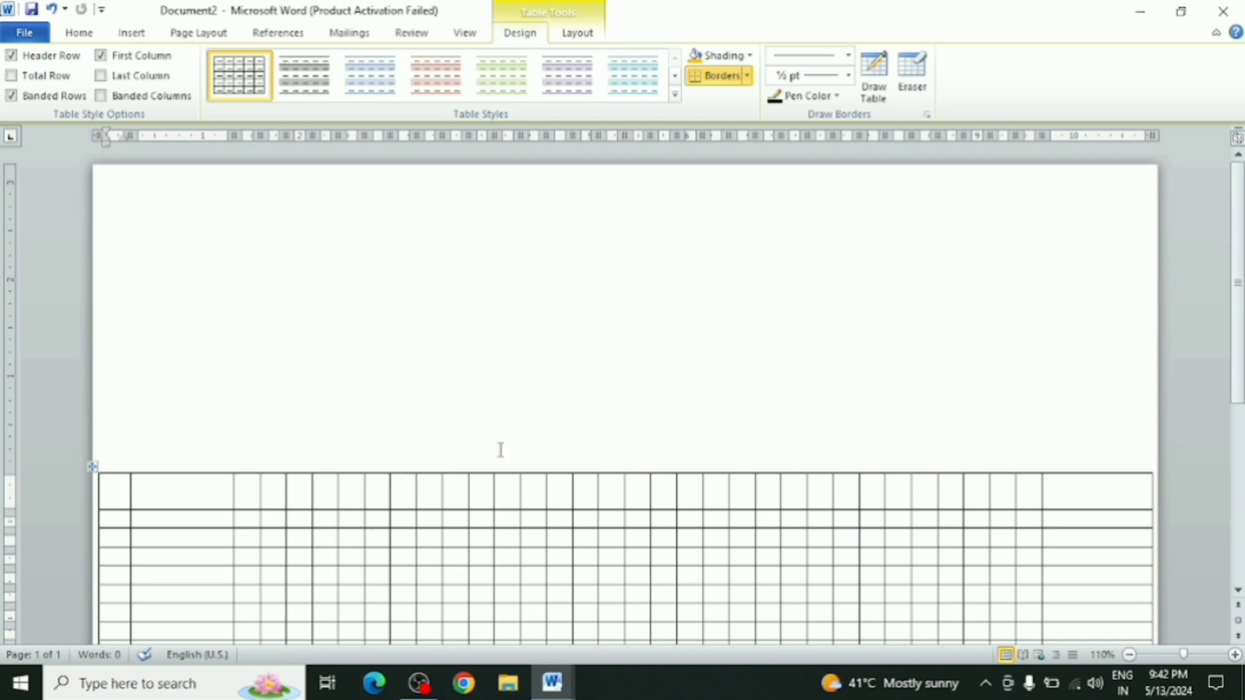
{"action": "scroll", "coordinate": [500, 450], "scroll_direction": "down", "scroll_amount": 1}
{"action": "scroll", "coordinate": [494, 452], "scroll_direction": "down", "scroll_amount": 2}
{"action": "scroll", "coordinate": [494, 452], "scroll_direction": "down", "scroll_amount": 2}
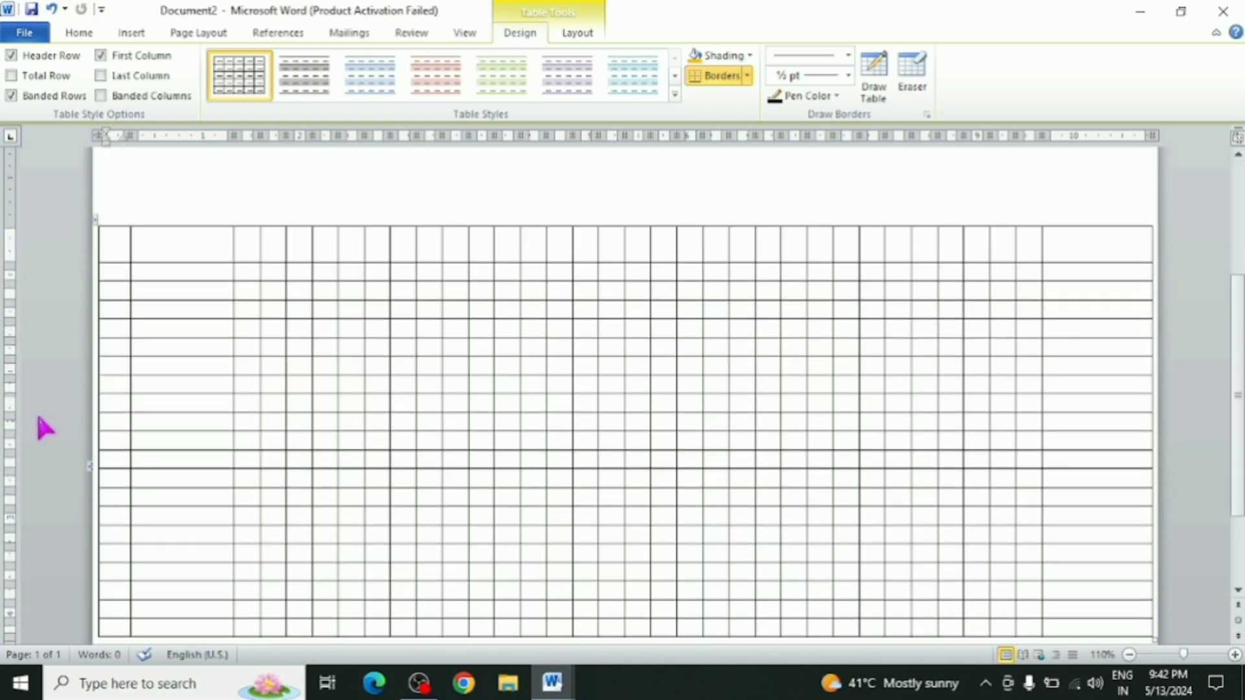
{"action": "scroll", "coordinate": [123, 401], "scroll_direction": "up", "scroll_amount": 2}
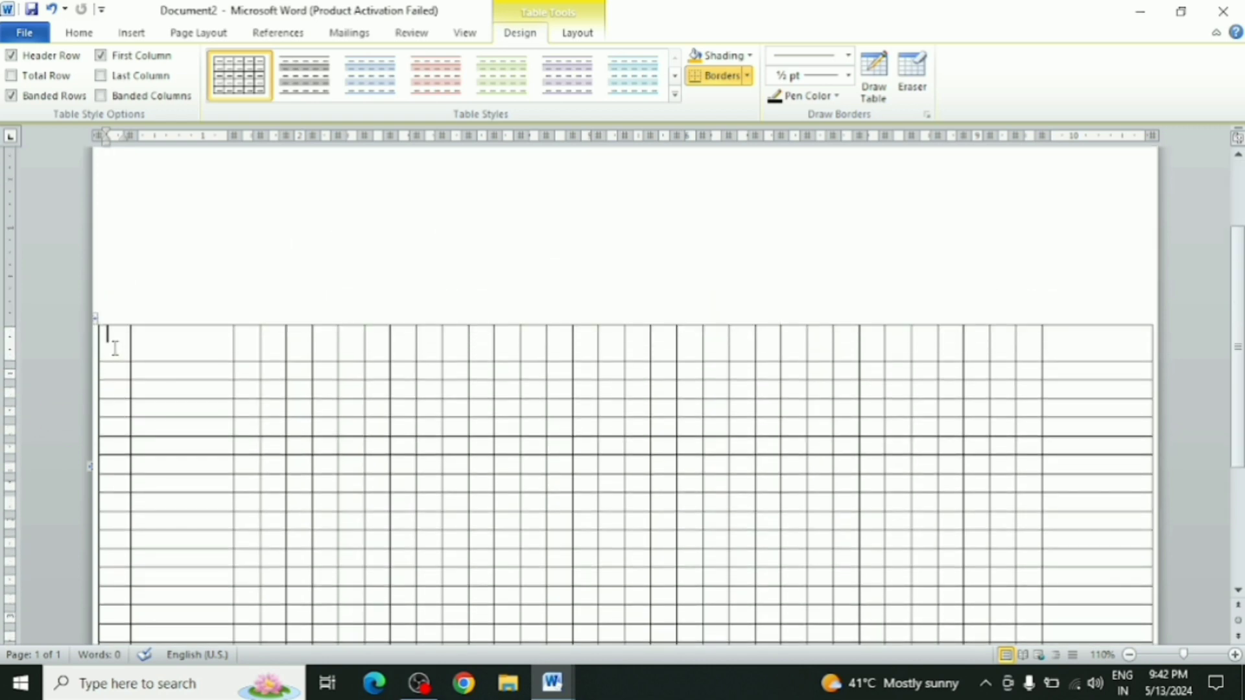
Label the first two header cells 'Sr. No.' and 'Student Name', each on two lines
{"action": "type", "text": "S"}
{"action": "type", "text": "r"}
{"action": "type", "text": "."}
{"action": "key", "text": "Return"}
{"action": "type", "text": "No"}
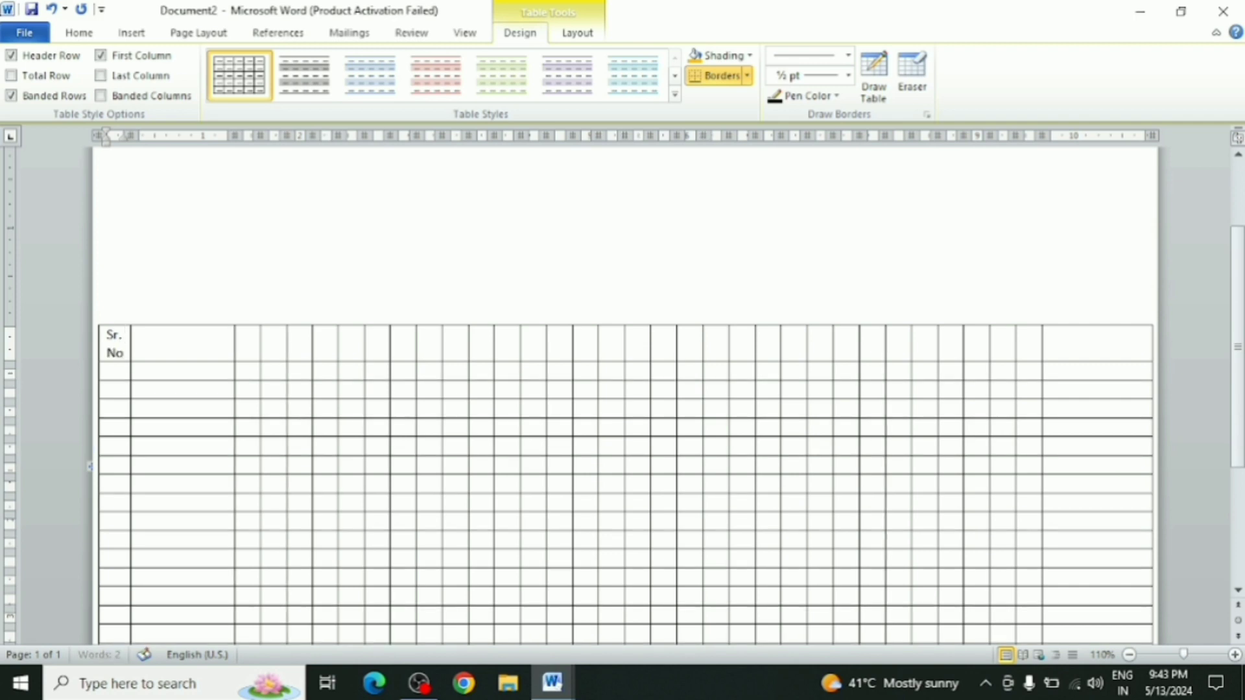
{"action": "type", "text": "."}
{"action": "left_click", "coordinate": [165, 349]}
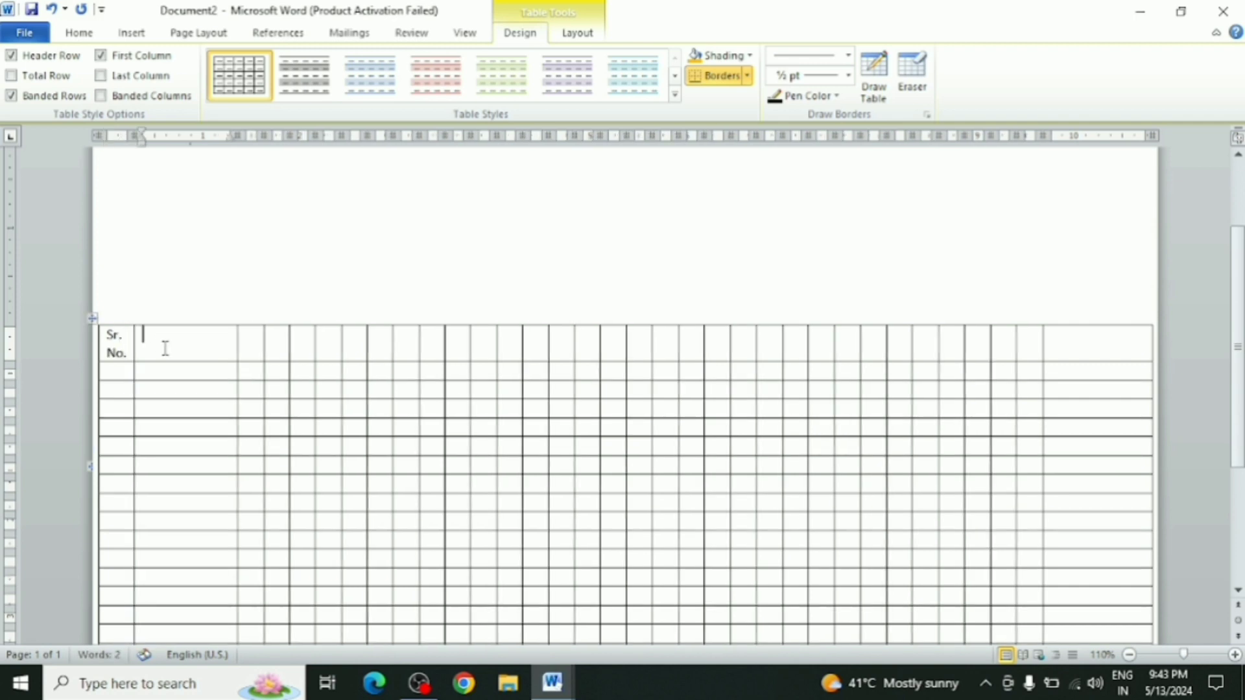
{"action": "type", "text": "S"}
{"action": "type", "text": "tudent"}
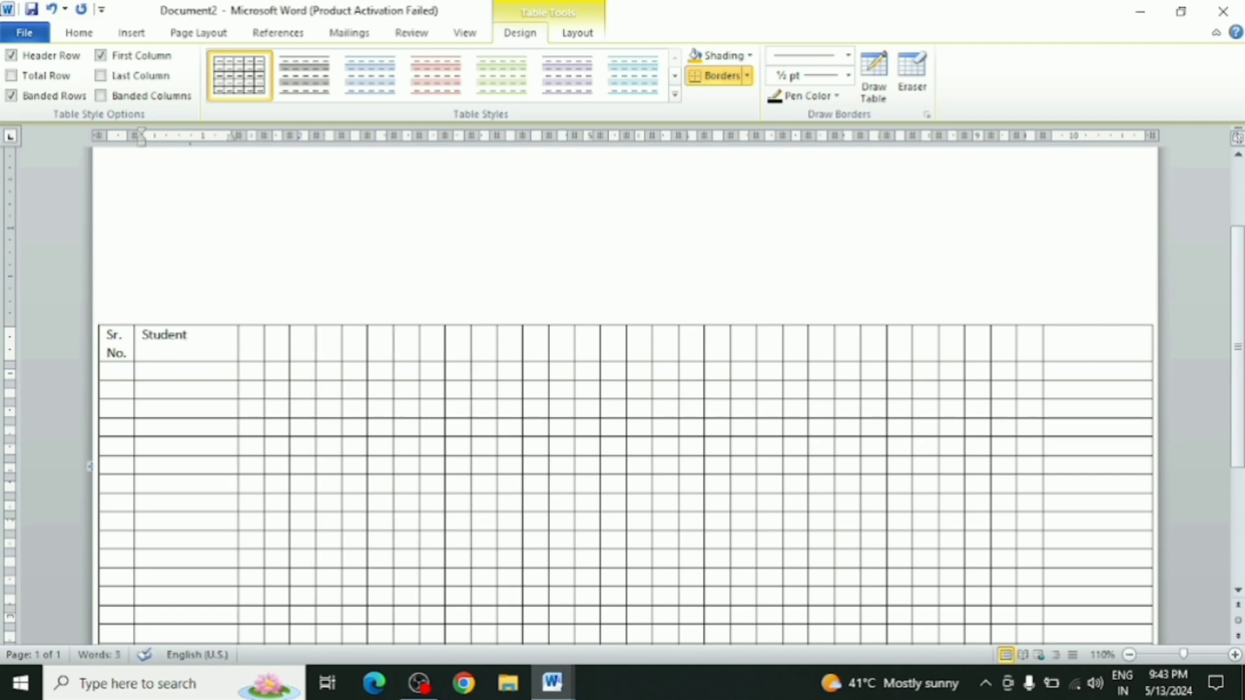
{"action": "key", "text": "Return"}
{"action": "type", "text": "N"}
{"action": "type", "text": "ma"}
{"action": "type", "text": "aem"}
{"action": "key", "text": "BackSpace"}
{"action": "key", "text": "BackSpace"}
{"action": "key", "text": "BackSpace"}
{"action": "key", "text": "BackSpace"}
{"action": "key", "text": "BackSpace"}
{"action": "key", "text": "BackSpace"}
{"action": "type", "text": "N"}
{"action": "type", "text": "ame"}
Fill the remaining header cells with days 1 to 31 and 'TOTAL PRESENT'
{"action": "left_click", "coordinate": [256, 341]}
{"action": "type", "text": "1"}
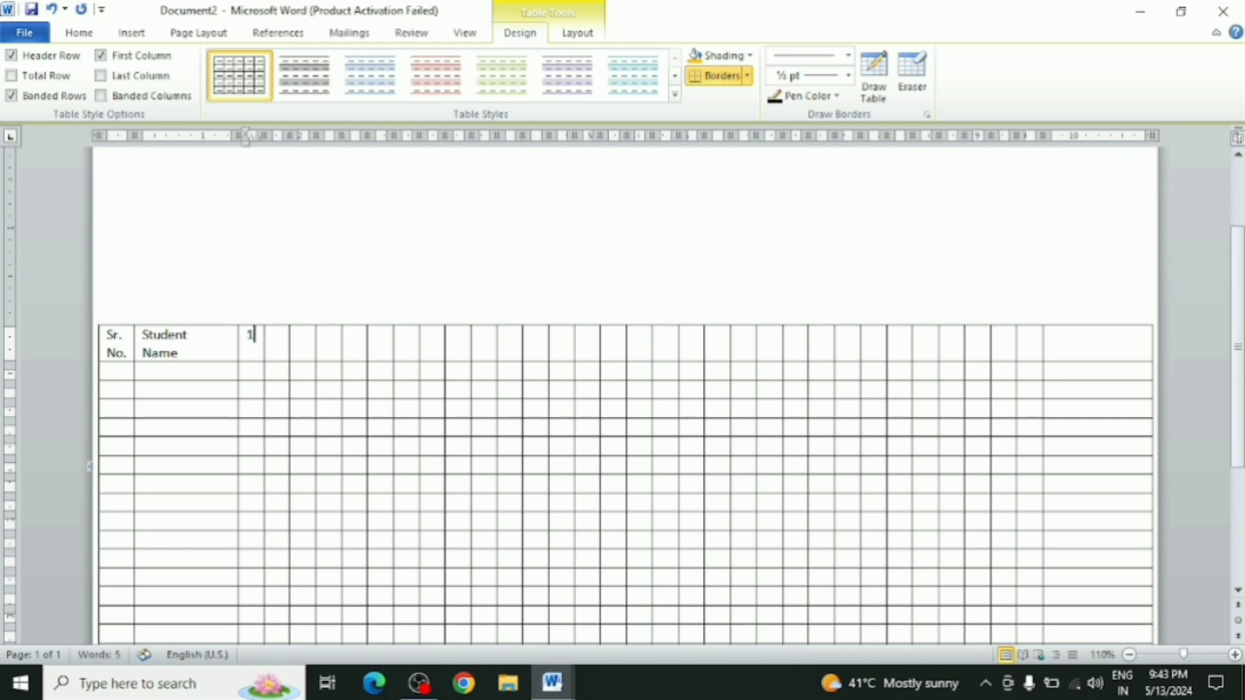
{"action": "key", "text": "Tab"}
{"action": "type", "text": "2"}
{"action": "key", "text": "Tab"}
{"action": "type", "text": "3"}
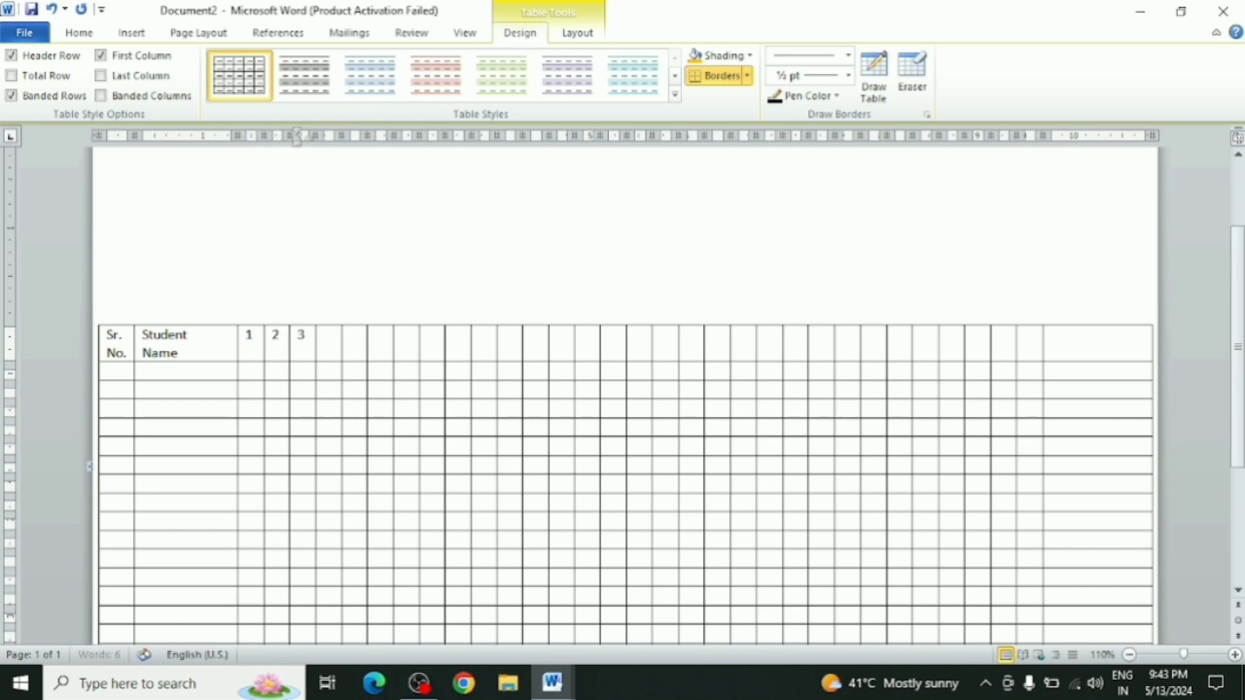
{"action": "type", "text": "\t4"}
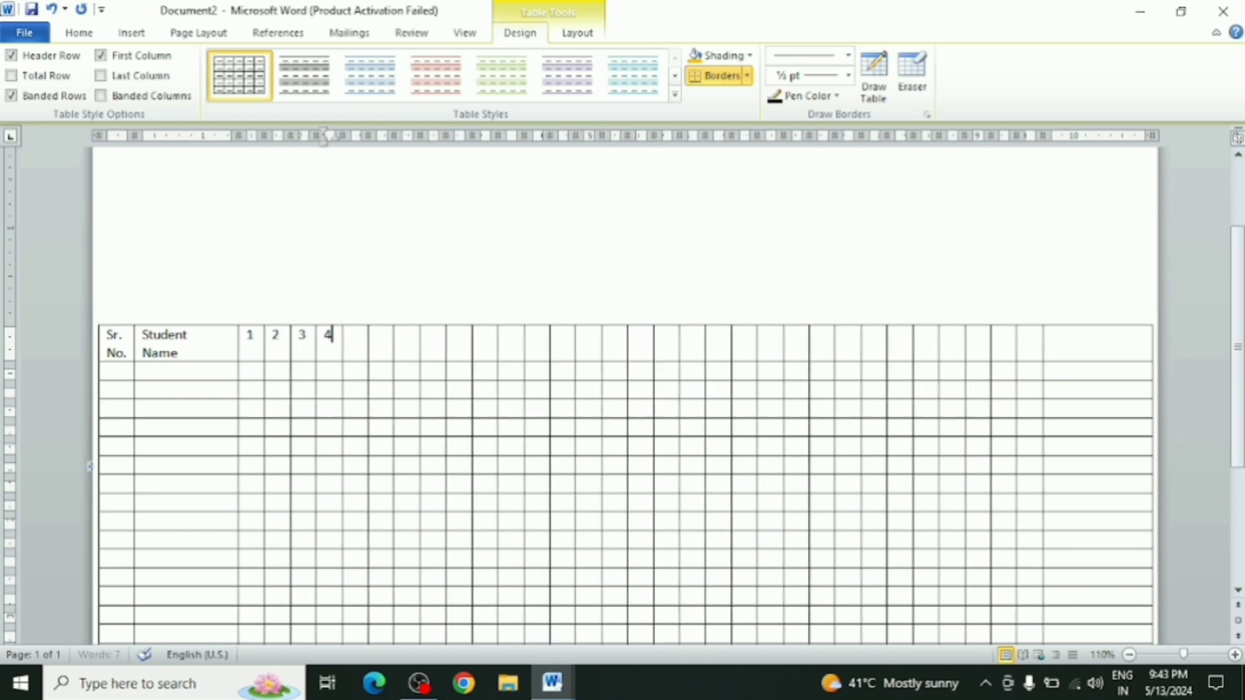
{"action": "type", "text": "\t5\t6\t7\t8\t9\t10\t11\t12\t13\t14\t15\t16\t17\t18\t19\t20\t21"}
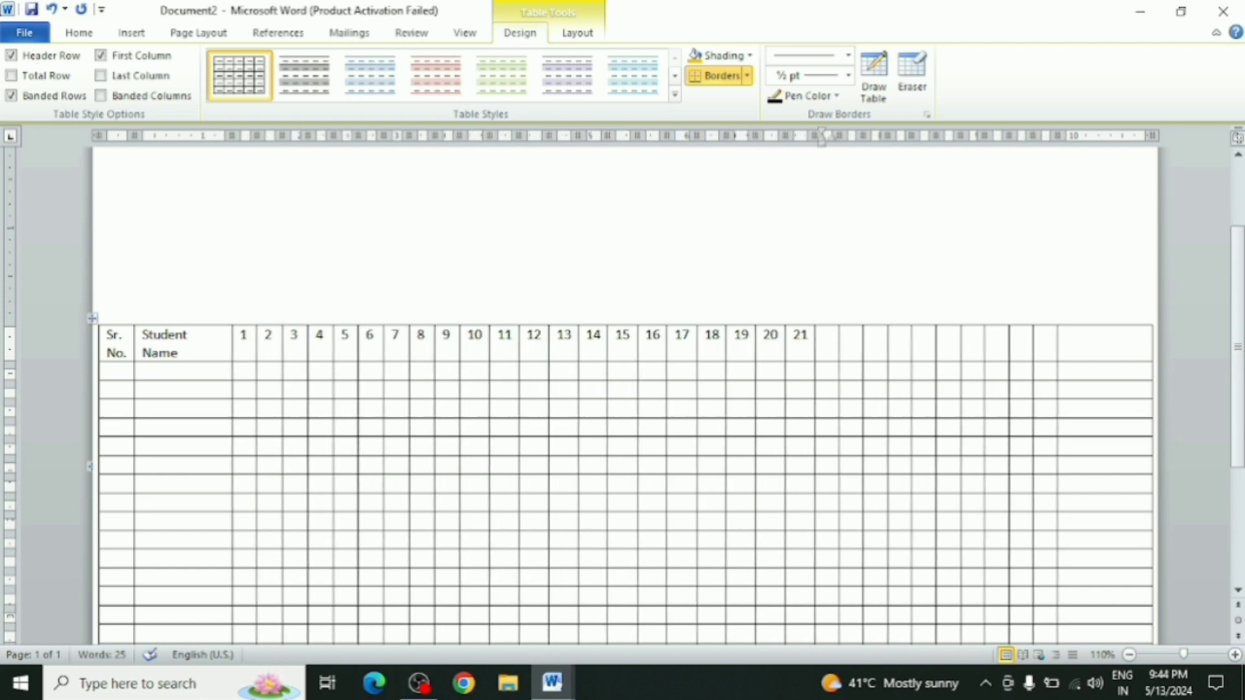
{"action": "type", "text": "\t22\t23\t24\t25\t26\t27\t28\t29\t30\t31\t"}
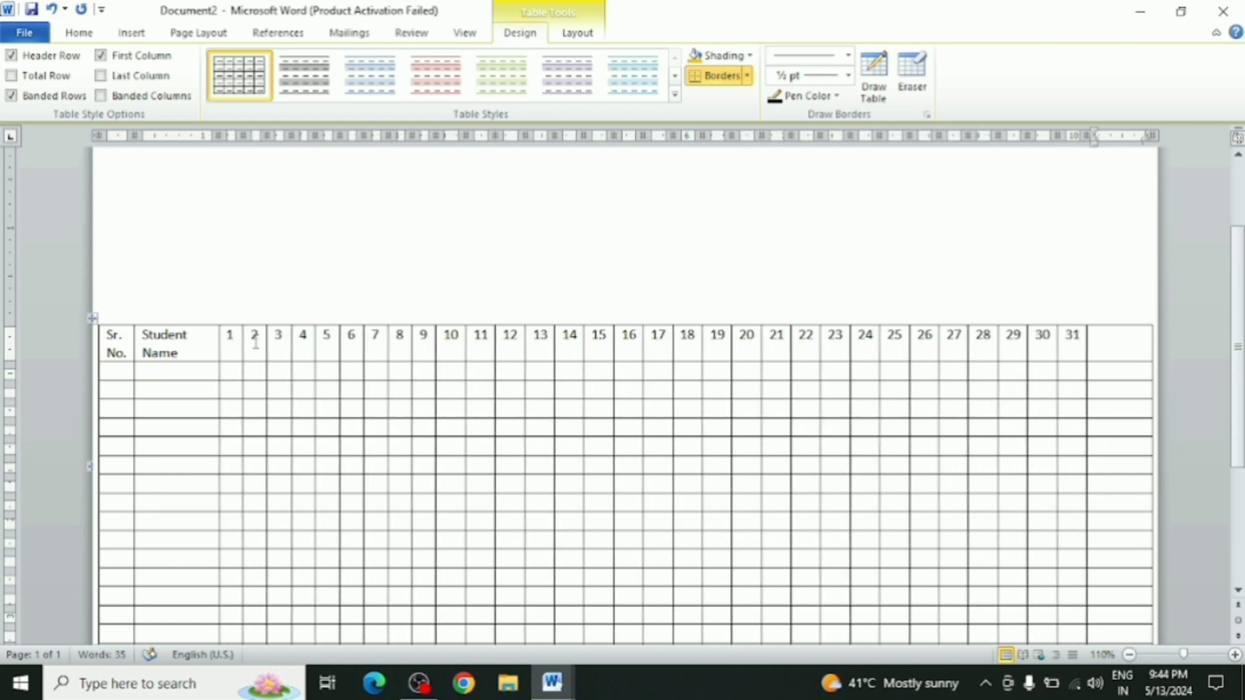
{"action": "type", "text": "T"}
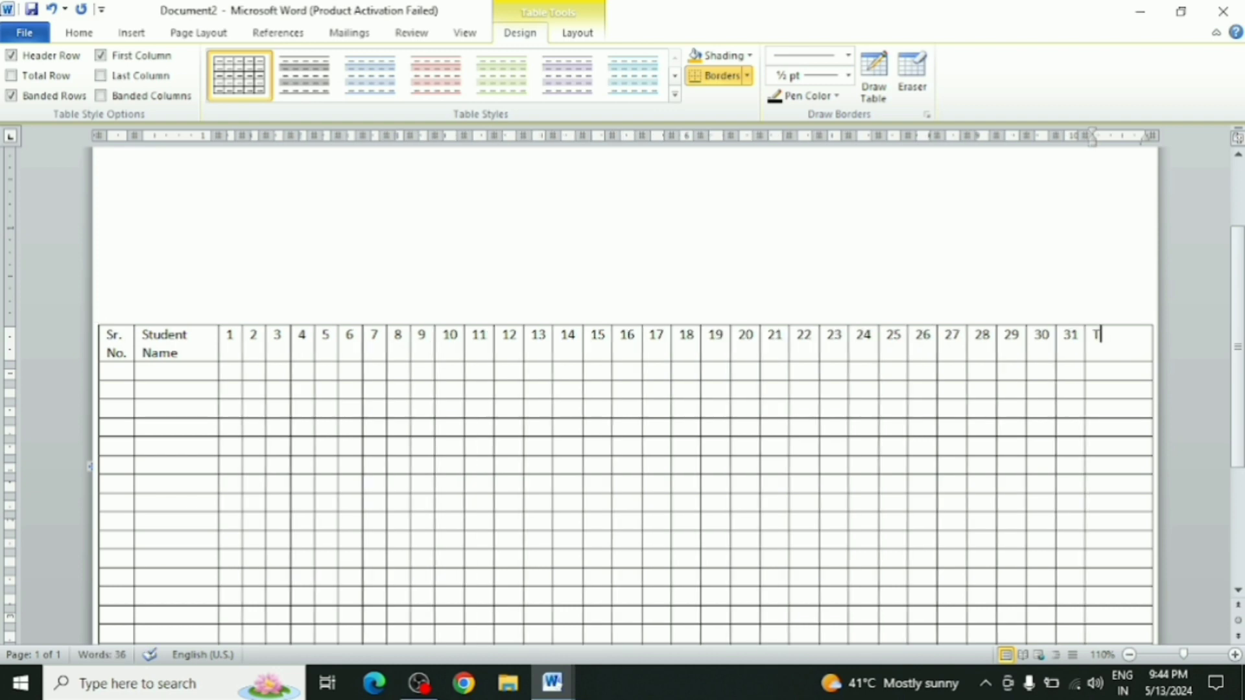
{"action": "type", "text": "OTAL"}
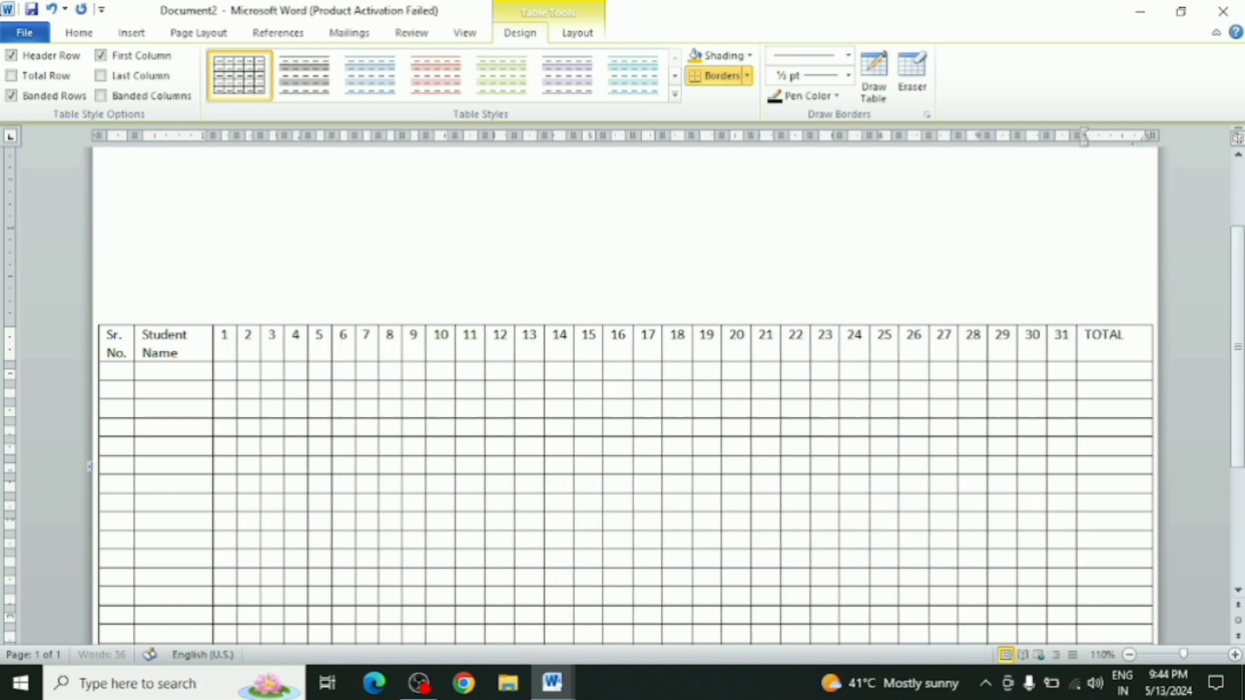
{"action": "key", "text": "Return"}
{"action": "type", "text": "O"}
{"action": "key", "text": "BackSpace"}
{"action": "type", "text": "PRE"}
{"action": "type", "text": "SENT"}
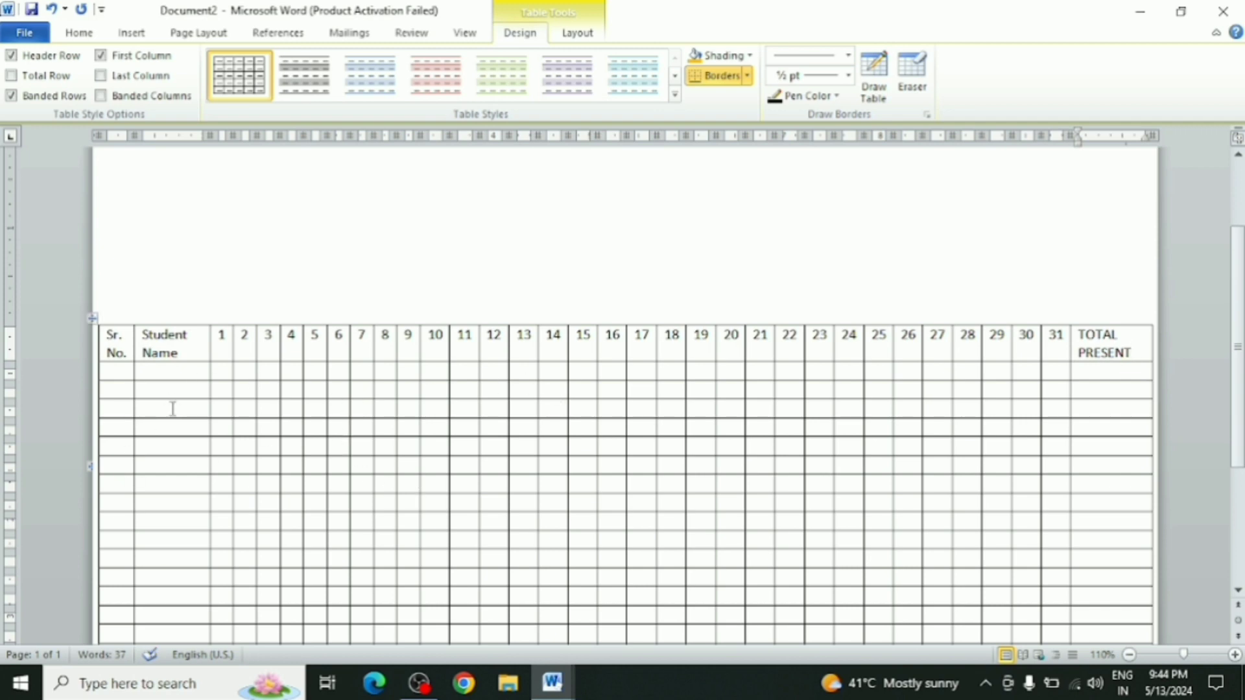
{"action": "scroll", "coordinate": [1225, 181], "scroll_direction": "up", "scroll_amount": 4}
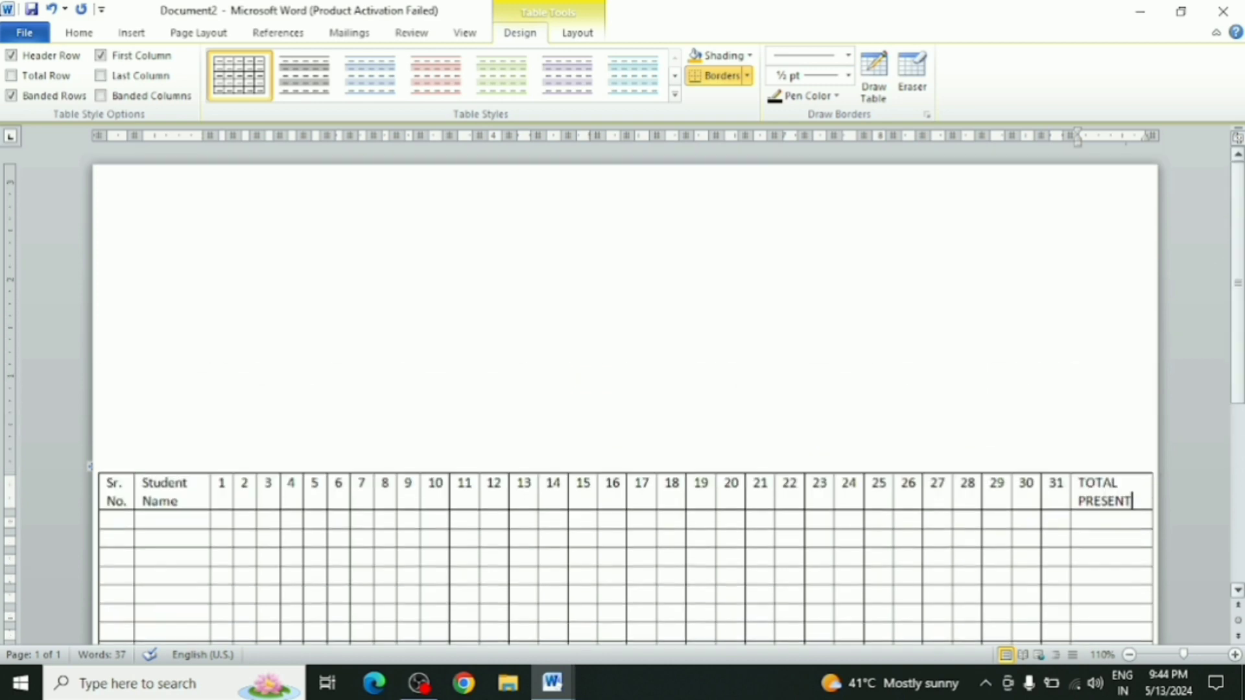
Draw a page-wide single-cell box above the attendance table using Draw Table
{"action": "left_click", "coordinate": [133, 32]}
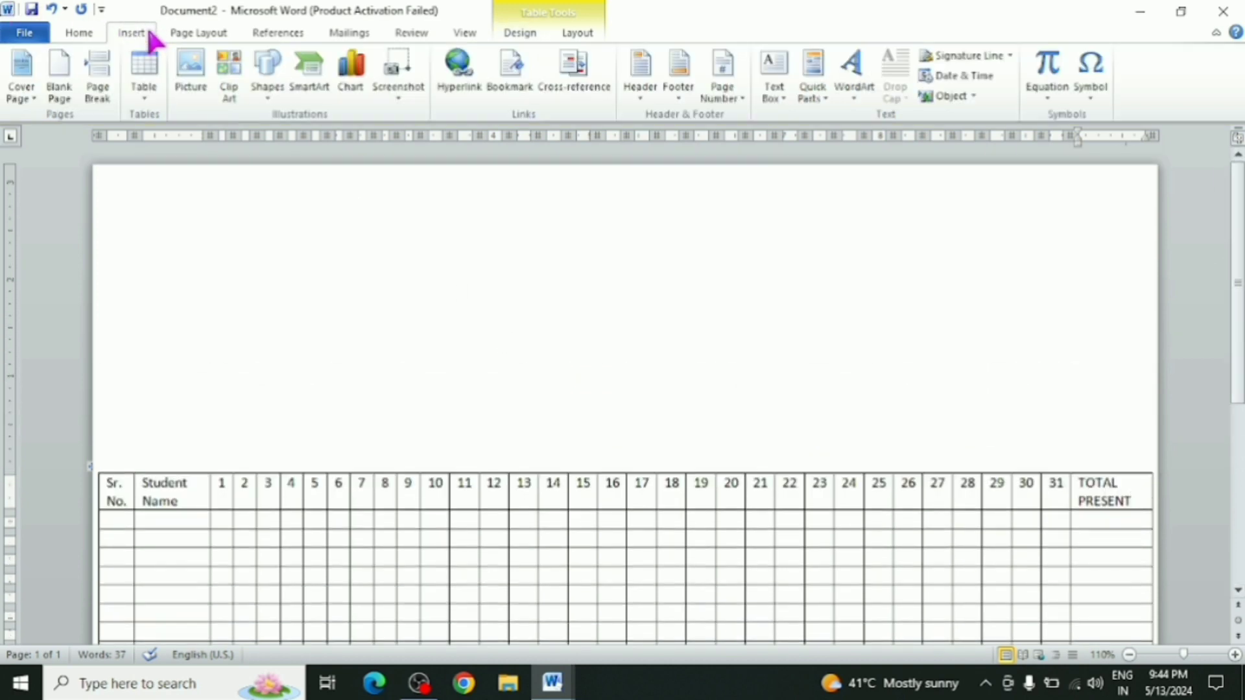
{"action": "left_click", "coordinate": [136, 99]}
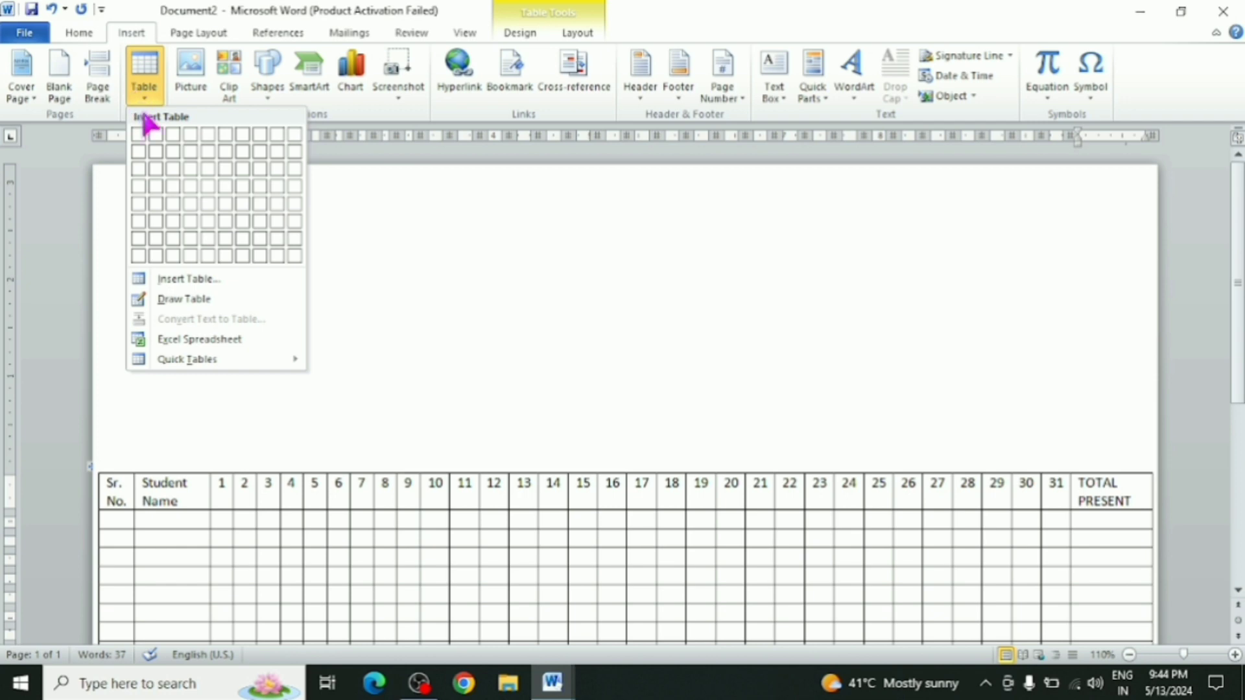
{"action": "left_click", "coordinate": [187, 300]}
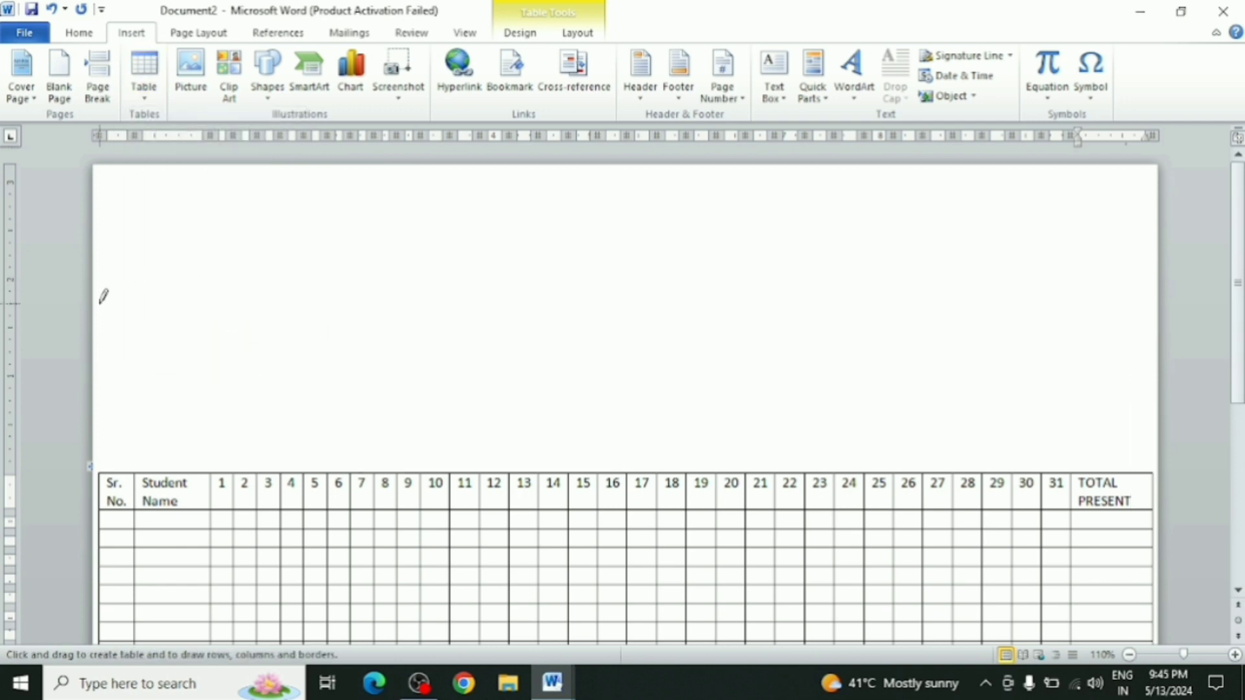
{"action": "mouse_move", "coordinate": [101, 302]}
{"action": "left_mouse_down"}
{"action": "mouse_move", "coordinate": [794, 421]}
{"action": "mouse_move", "coordinate": [1158, 467]}
{"action": "left_mouse_up"}
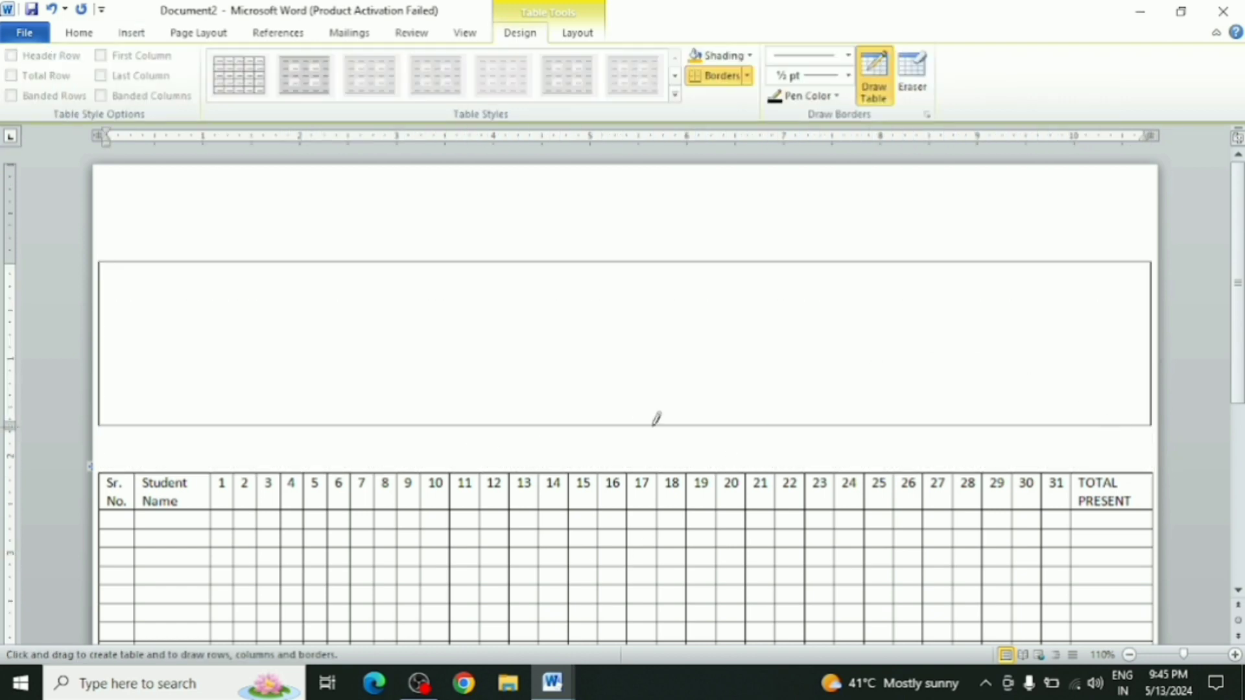
{"action": "key", "text": "Escape"}
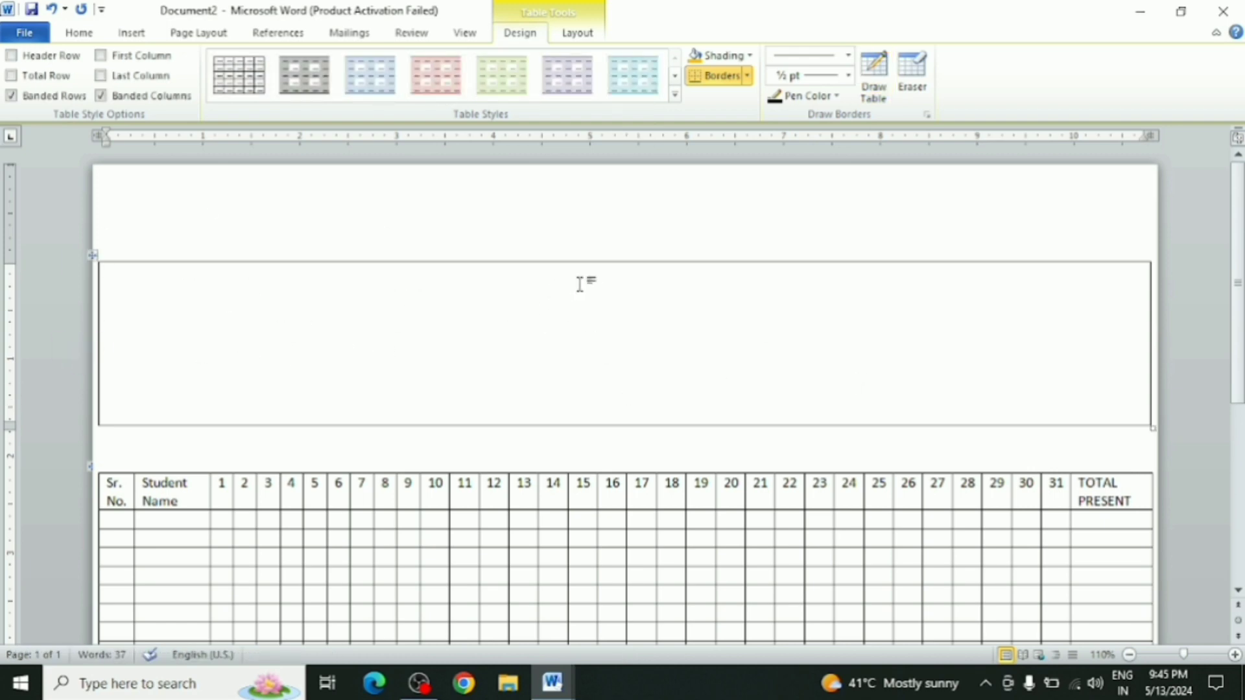
Type the centred title 'STUDENT ATTENDANCE SHEET' at the top of the header box and select it
{"action": "double_click", "coordinate": [593, 277]}
{"action": "type", "text": "STU"}
{"action": "type", "text": "DENT ATTE"}
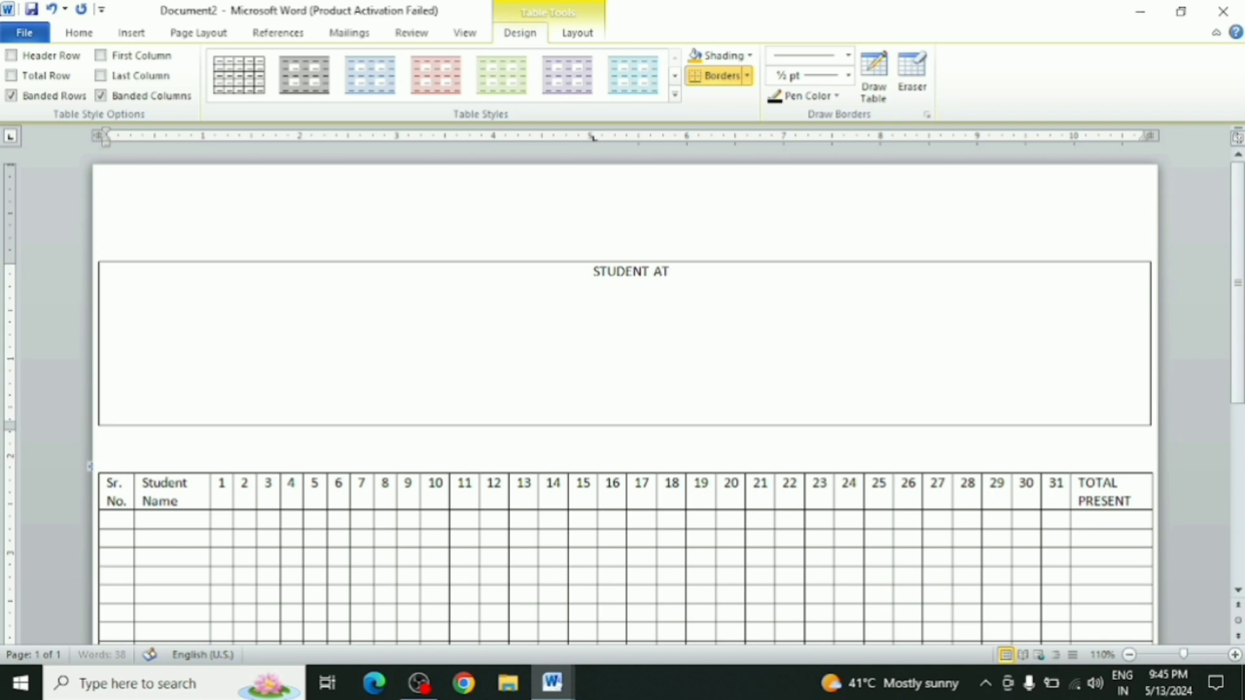
{"action": "type", "text": "N"}
{"action": "type", "text": "DANCE "}
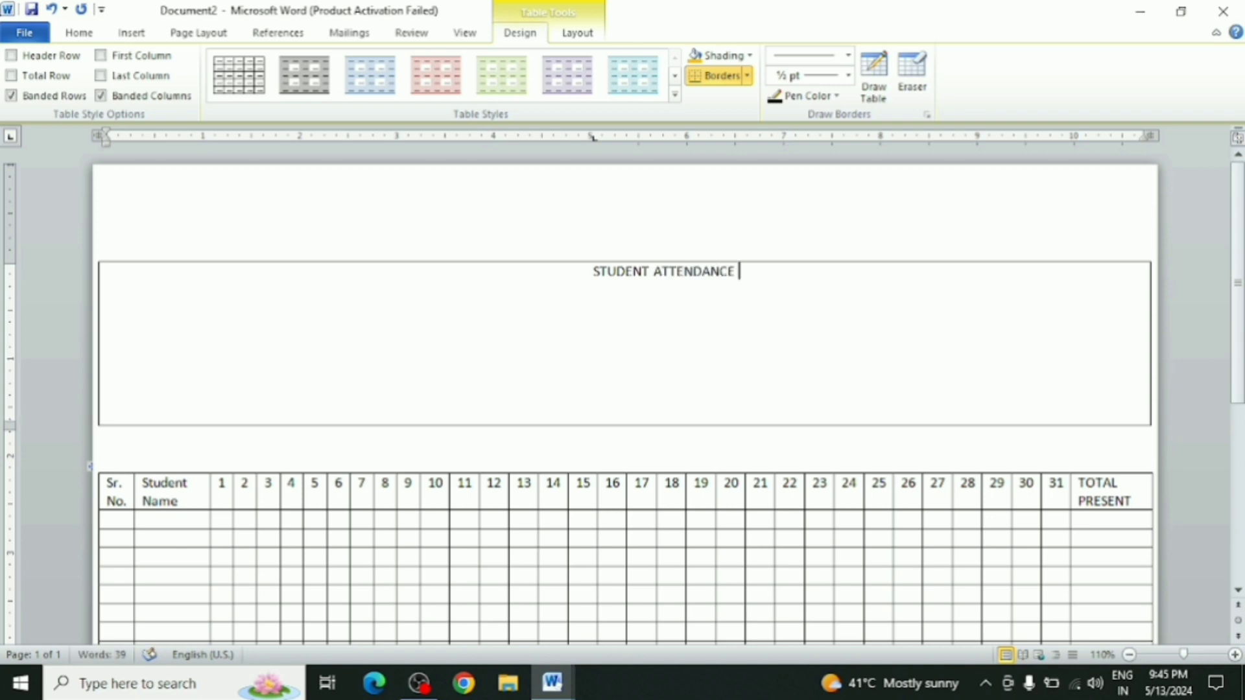
{"action": "type", "text": "SHEET"}
{"action": "left_click_drag", "start_coordinate": [840, 281], "coordinate": [576, 273]}
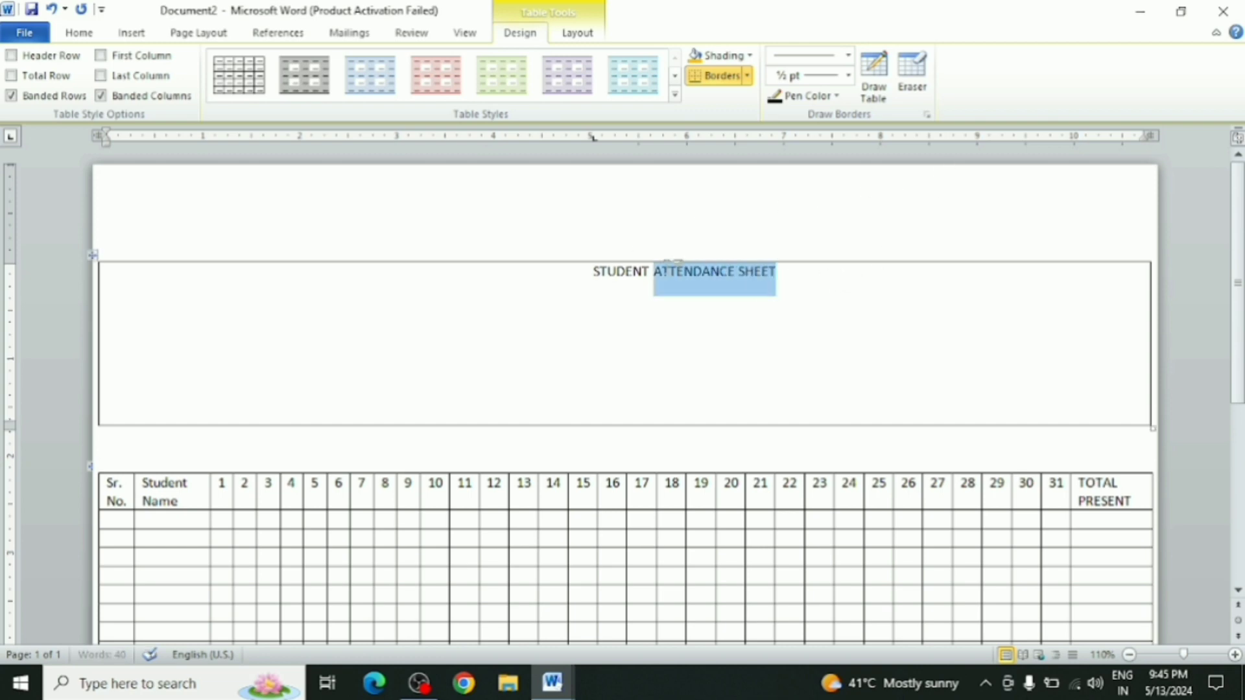
Format the title as bold Bodoni MT Black, 16 pt, in green
{"action": "left_click", "coordinate": [73, 32]}
{"action": "left_click", "coordinate": [153, 91]}
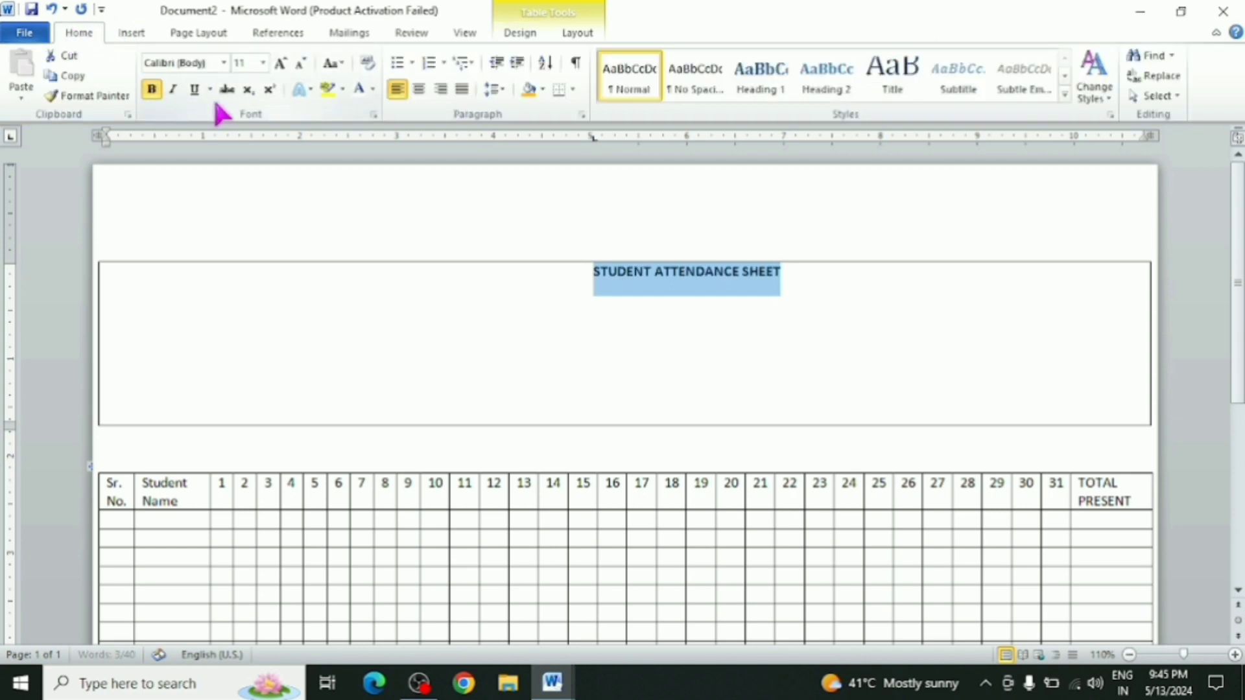
{"action": "left_click", "coordinate": [224, 63]}
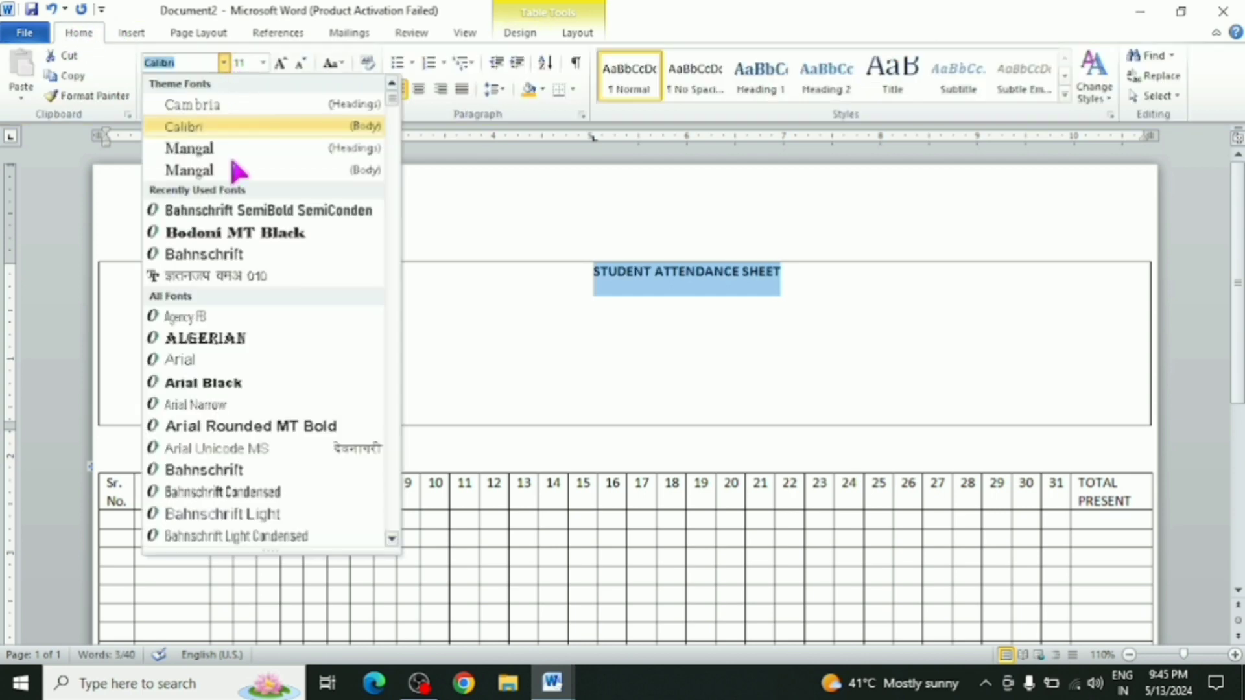
{"action": "left_click", "coordinate": [241, 234]}
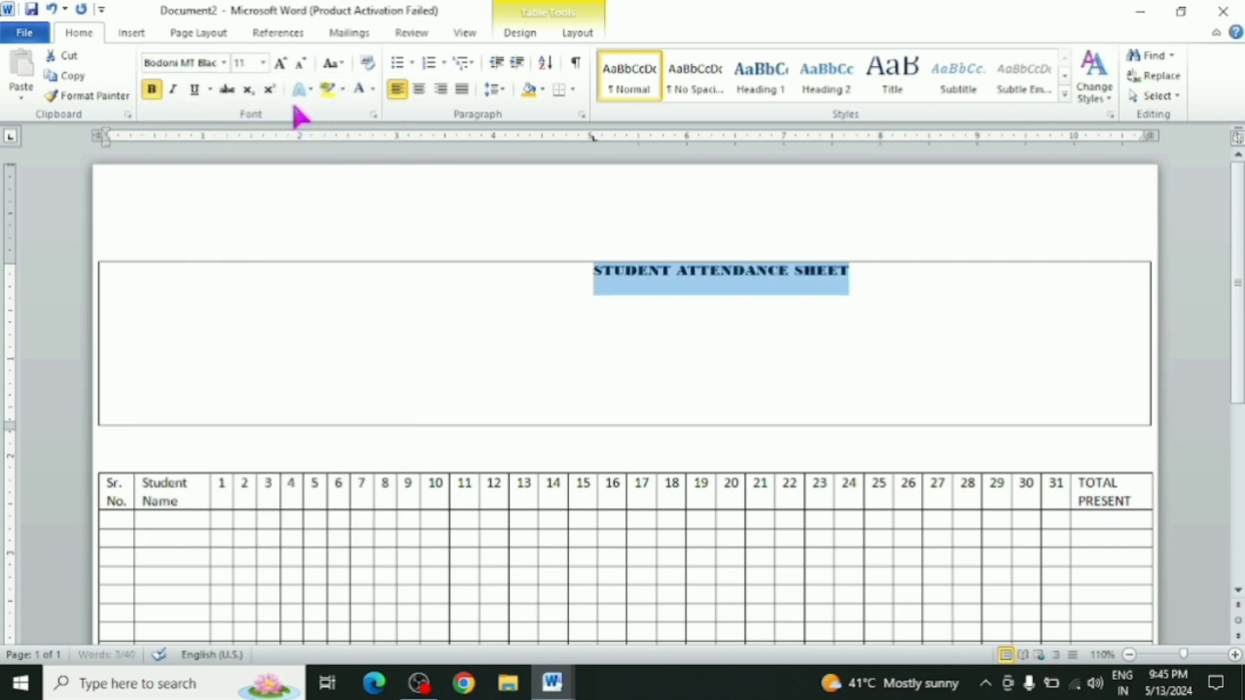
{"action": "left_click", "coordinate": [280, 63]}
{"action": "left_click", "coordinate": [286, 68]}
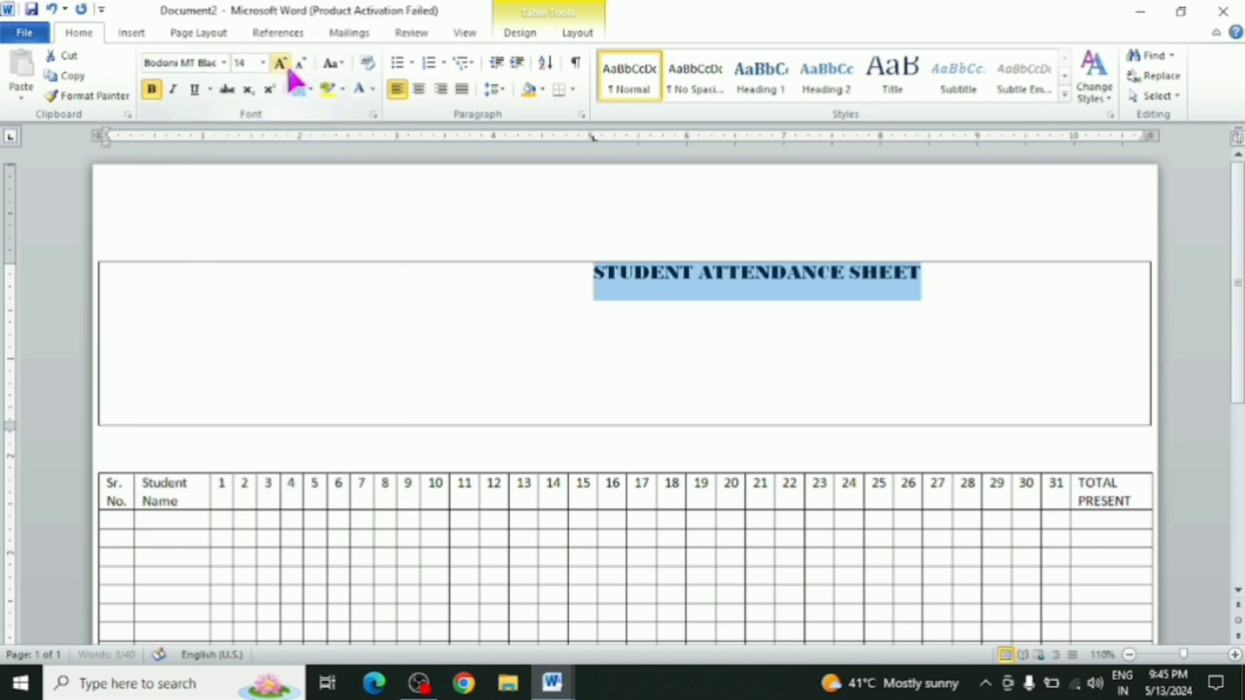
{"action": "left_click", "coordinate": [285, 67]}
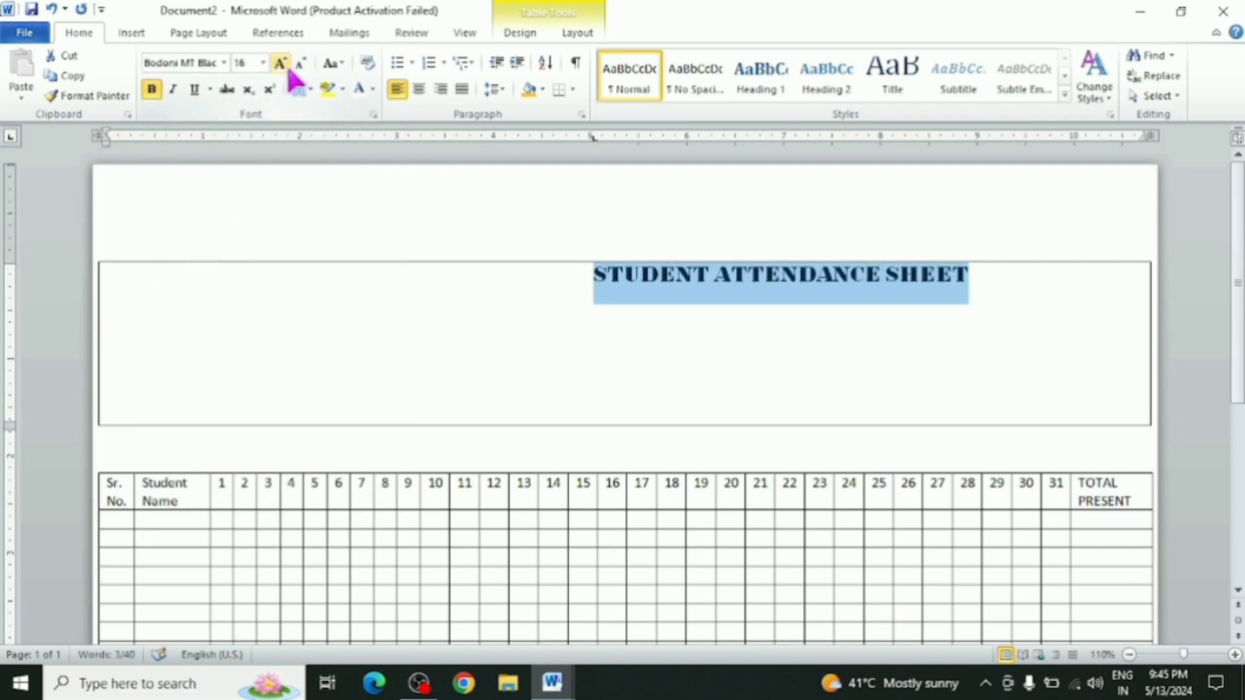
{"action": "left_click", "coordinate": [374, 89]}
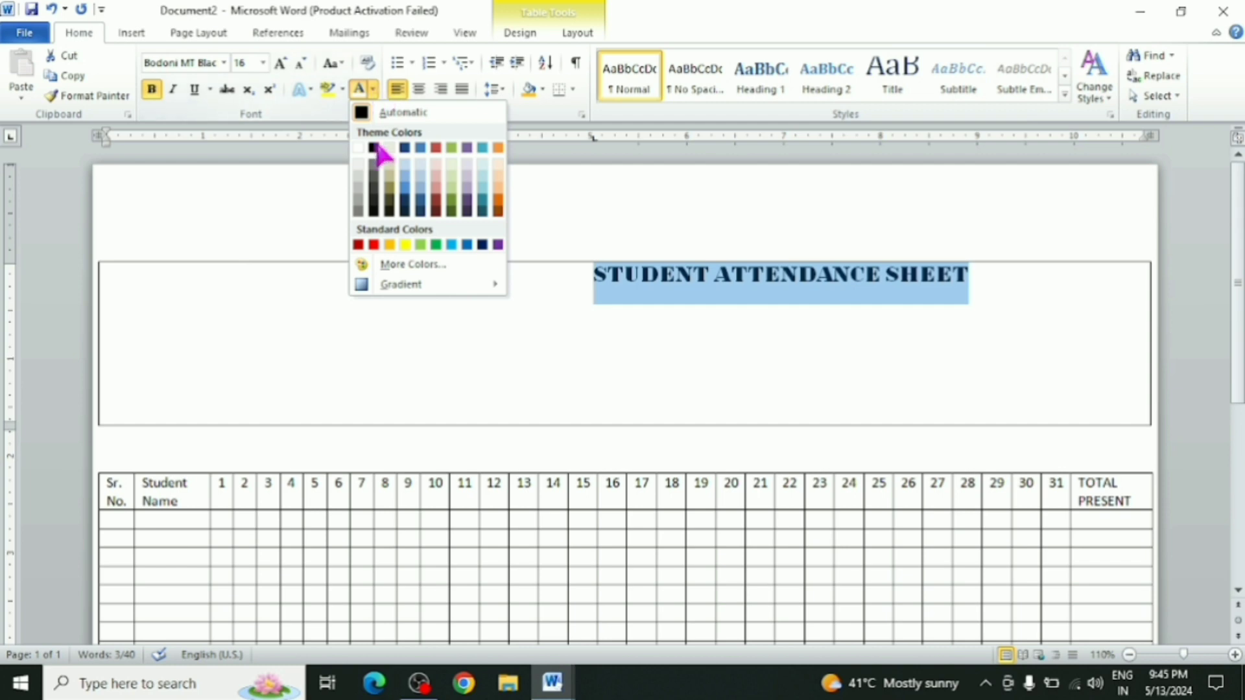
{"action": "left_click", "coordinate": [436, 245]}
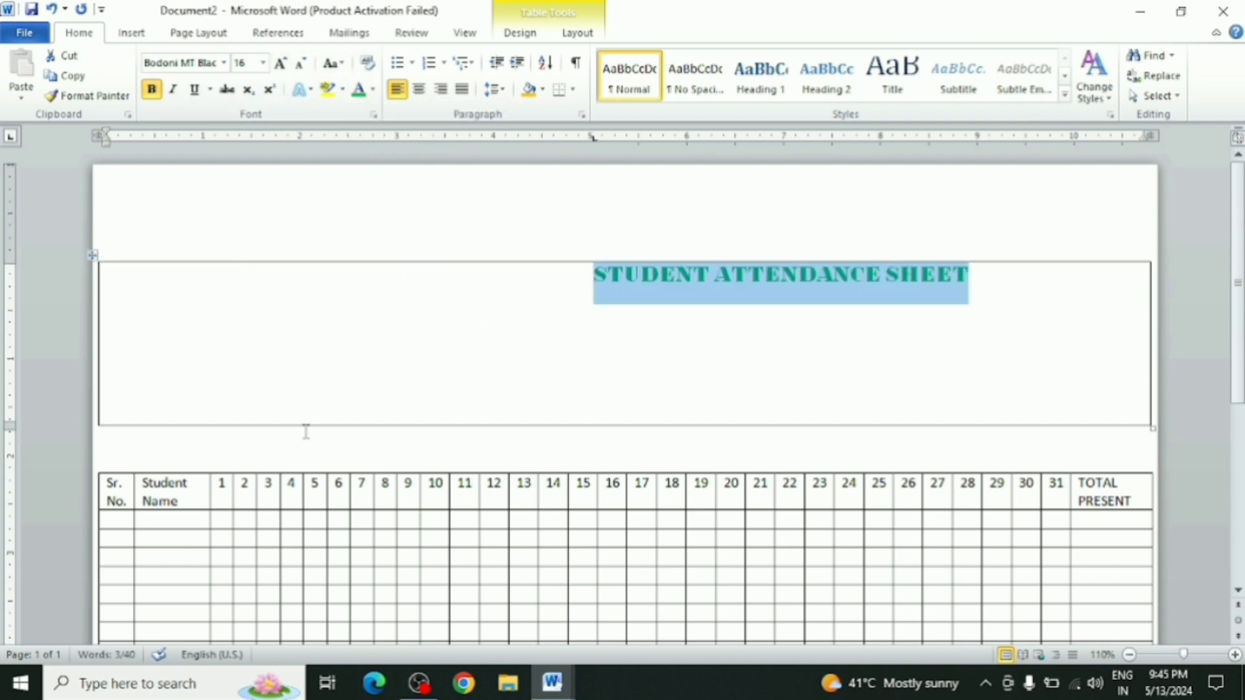
{"action": "left_click", "coordinate": [243, 346]}
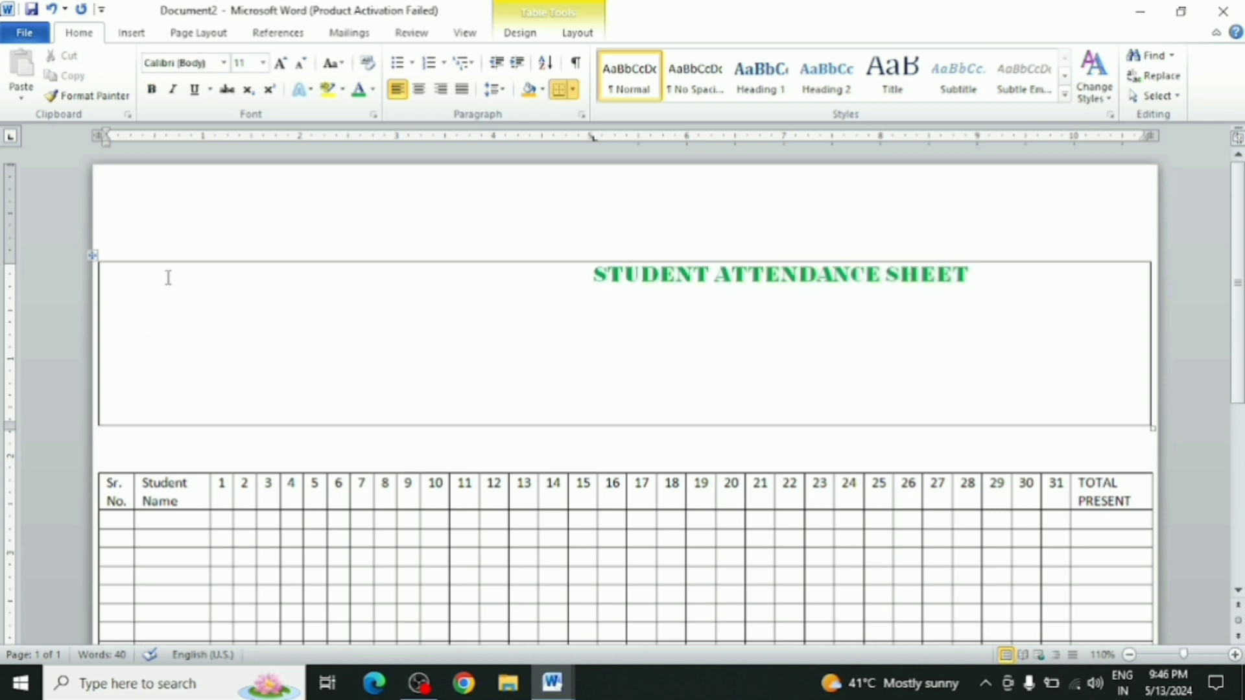
{"action": "left_click", "coordinate": [131, 33]}
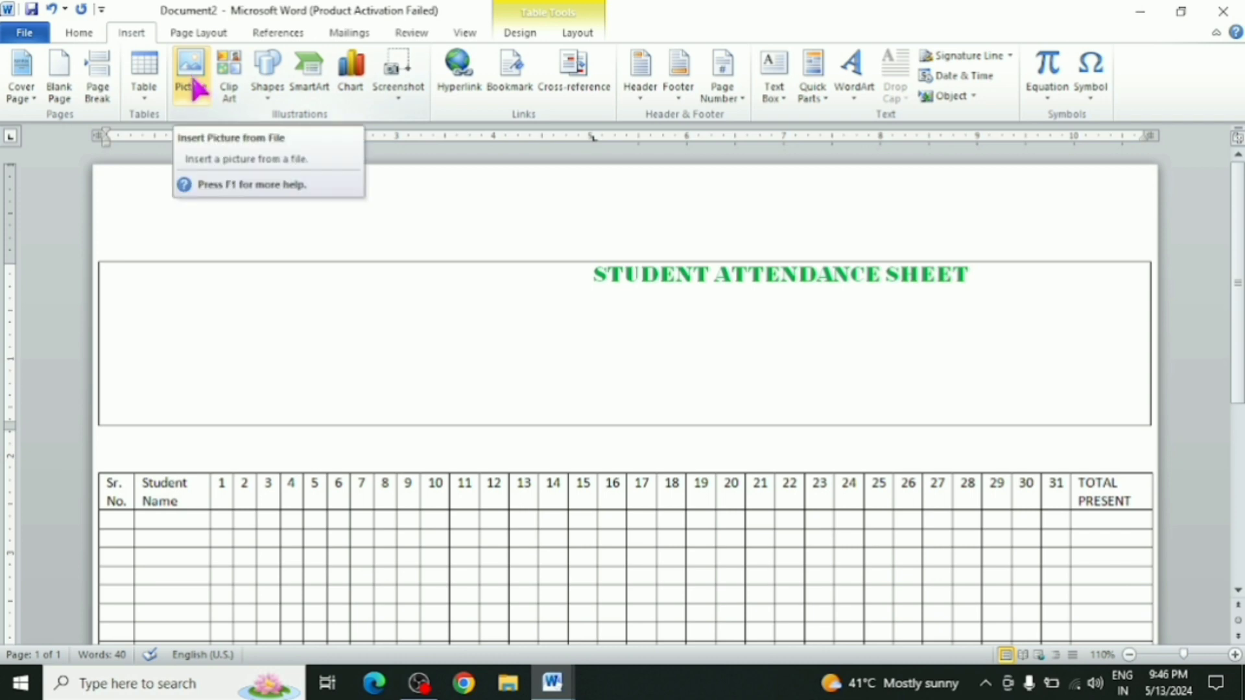
Insert the woman-at-computer clip art from the Clip Art pane into the header box
{"action": "left_click", "coordinate": [228, 84]}
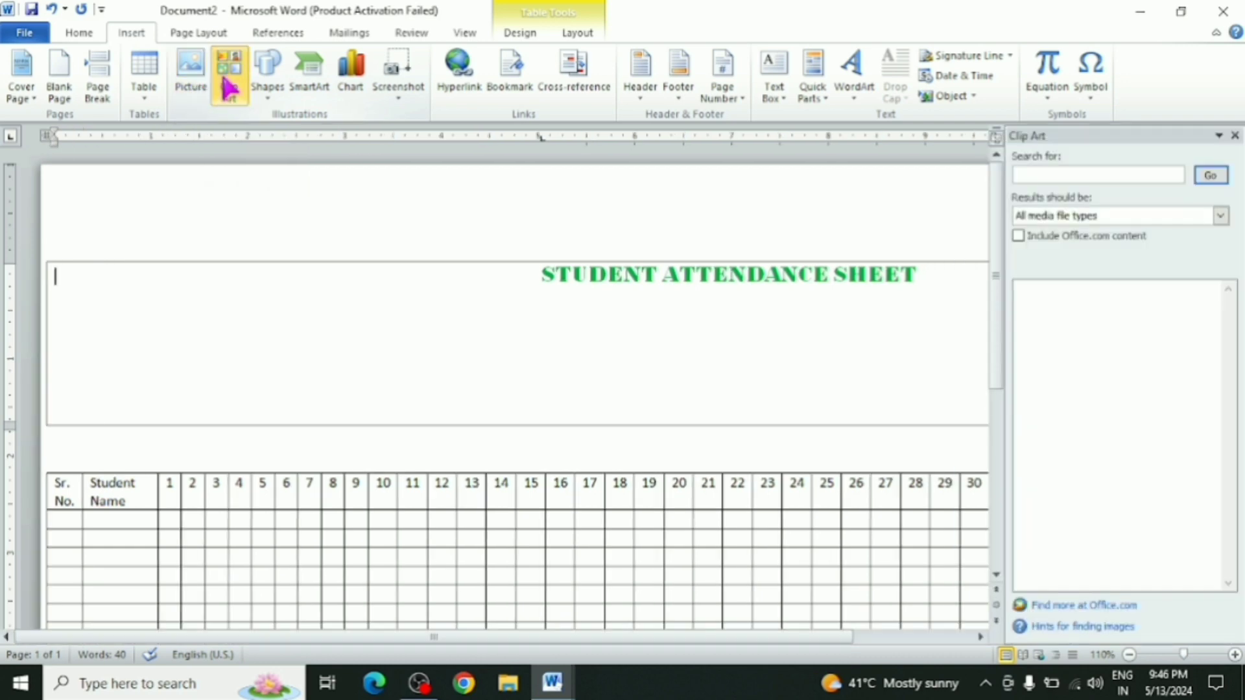
{"action": "left_click", "coordinate": [1219, 184]}
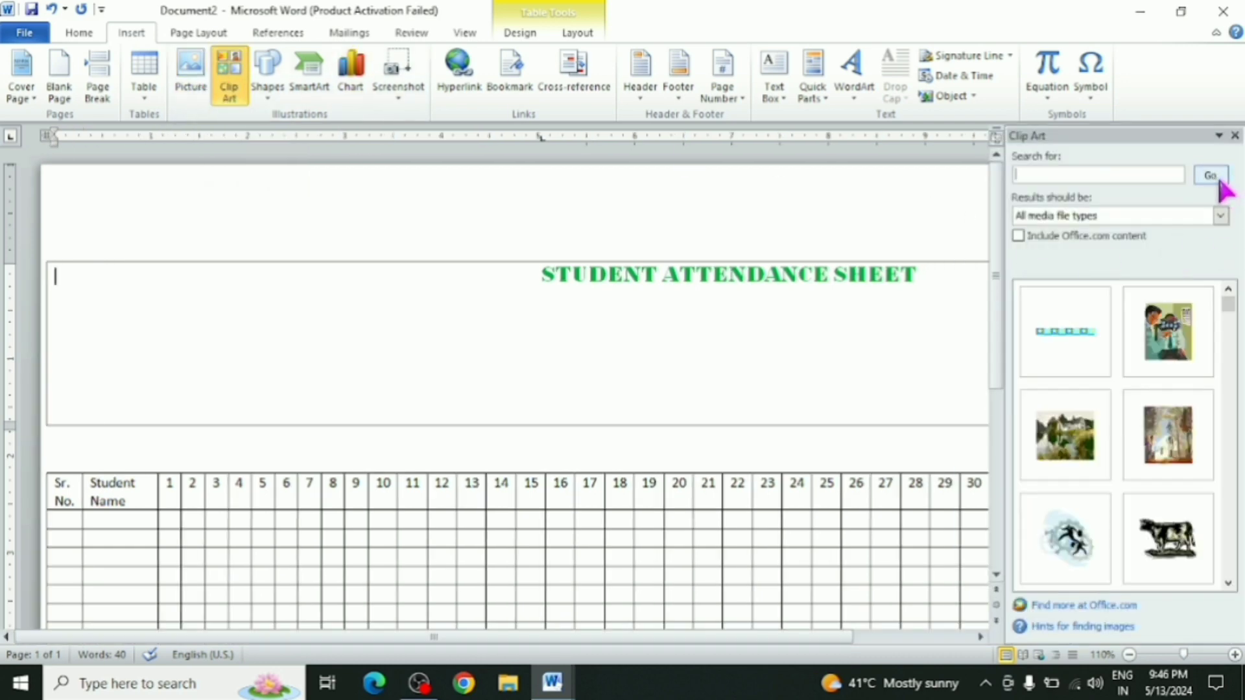
{"action": "left_click", "coordinate": [1227, 583]}
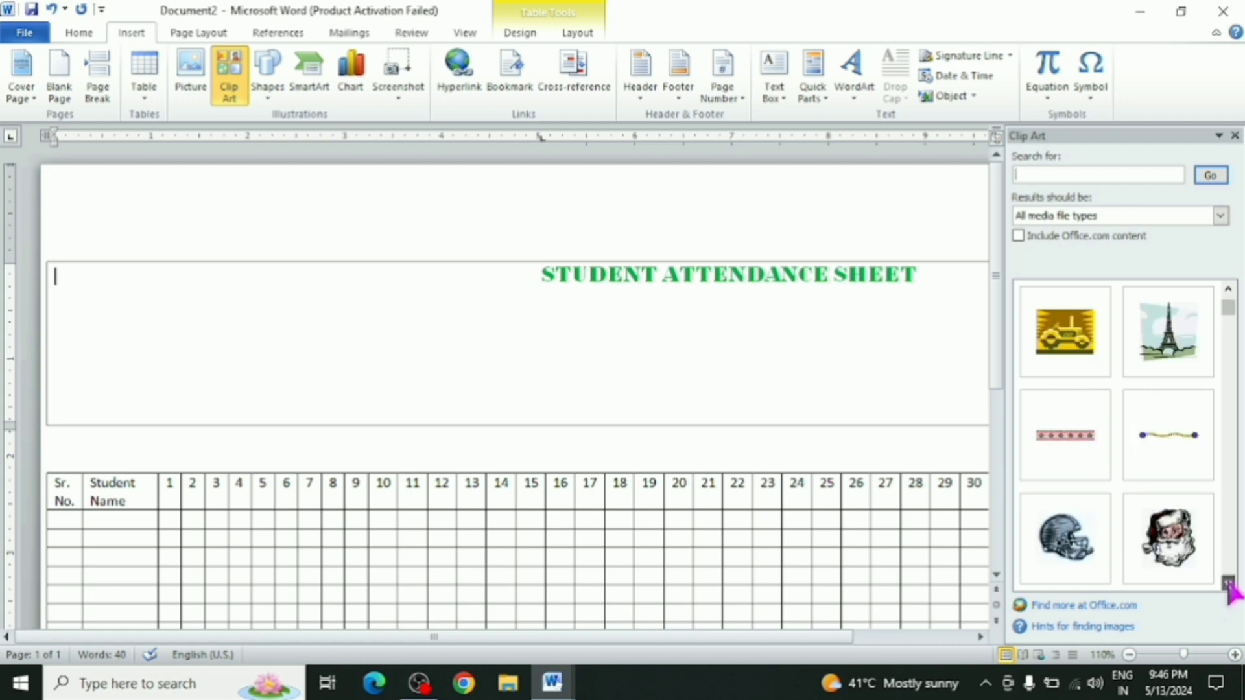
{"action": "left_click", "coordinate": [1227, 582]}
{"action": "left_click", "coordinate": [1227, 583]}
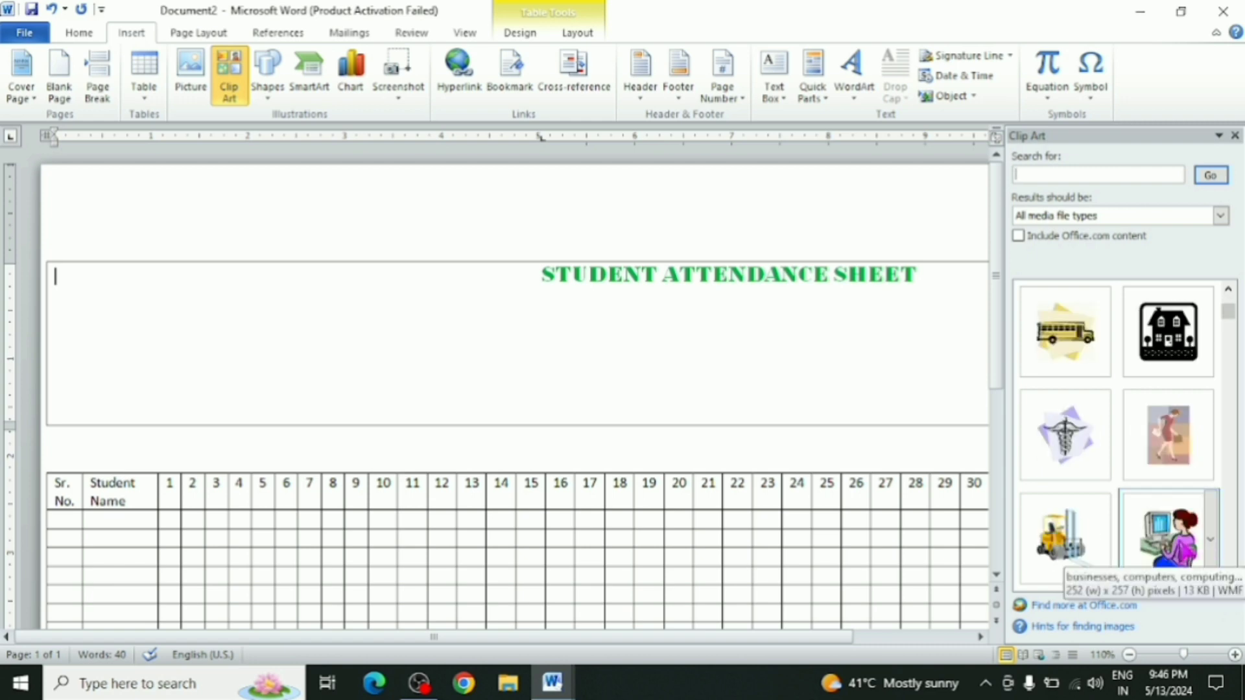
{"action": "left_click", "coordinate": [1167, 538]}
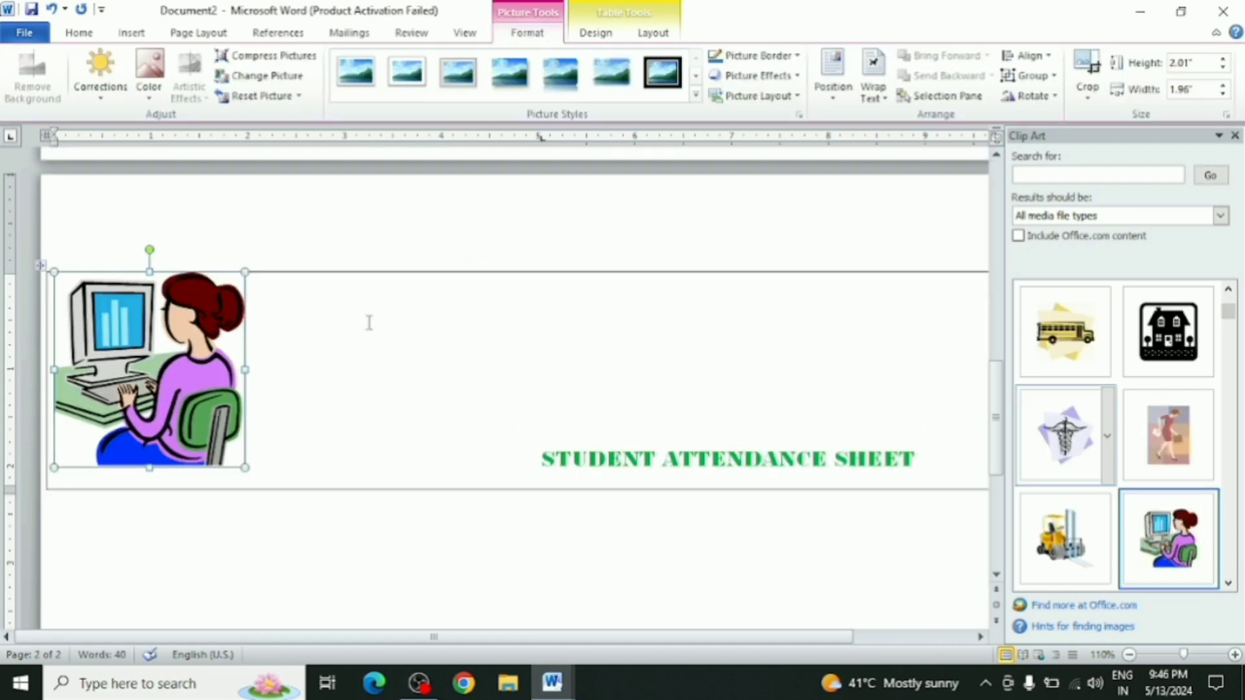
{"action": "left_click", "coordinate": [1234, 135]}
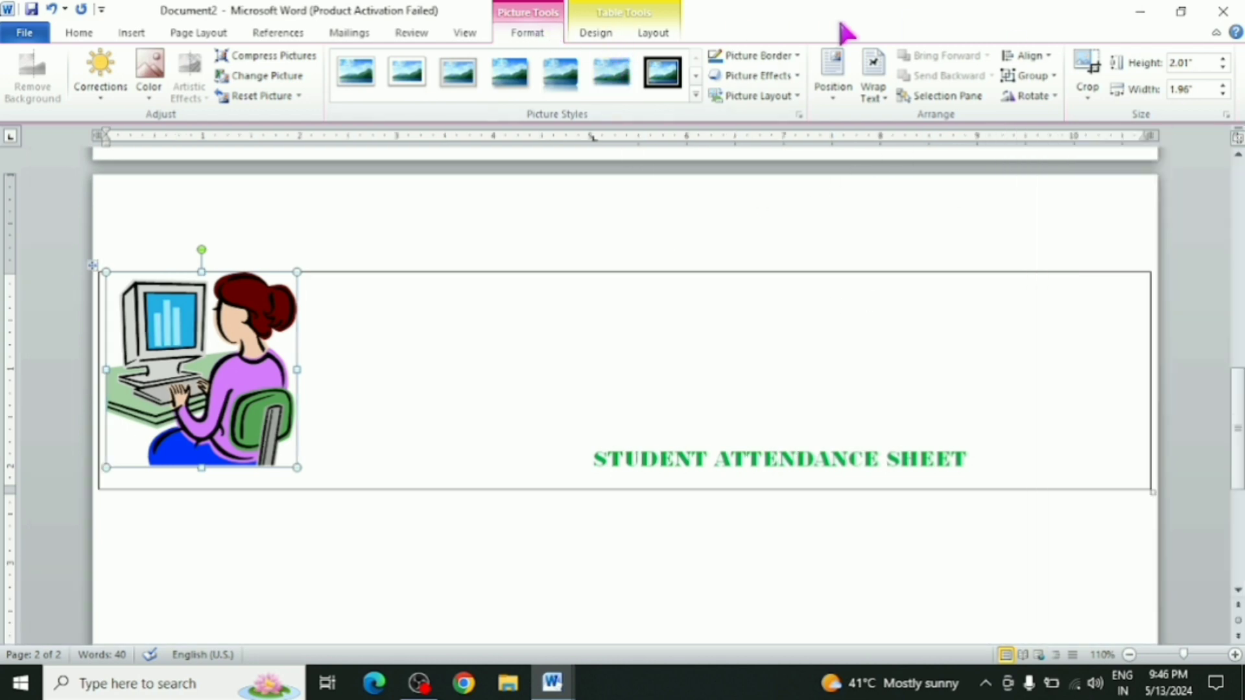
Set the clip art to In Front of Text and shrink it into the box's top-left corner
{"action": "left_click", "coordinate": [880, 103]}
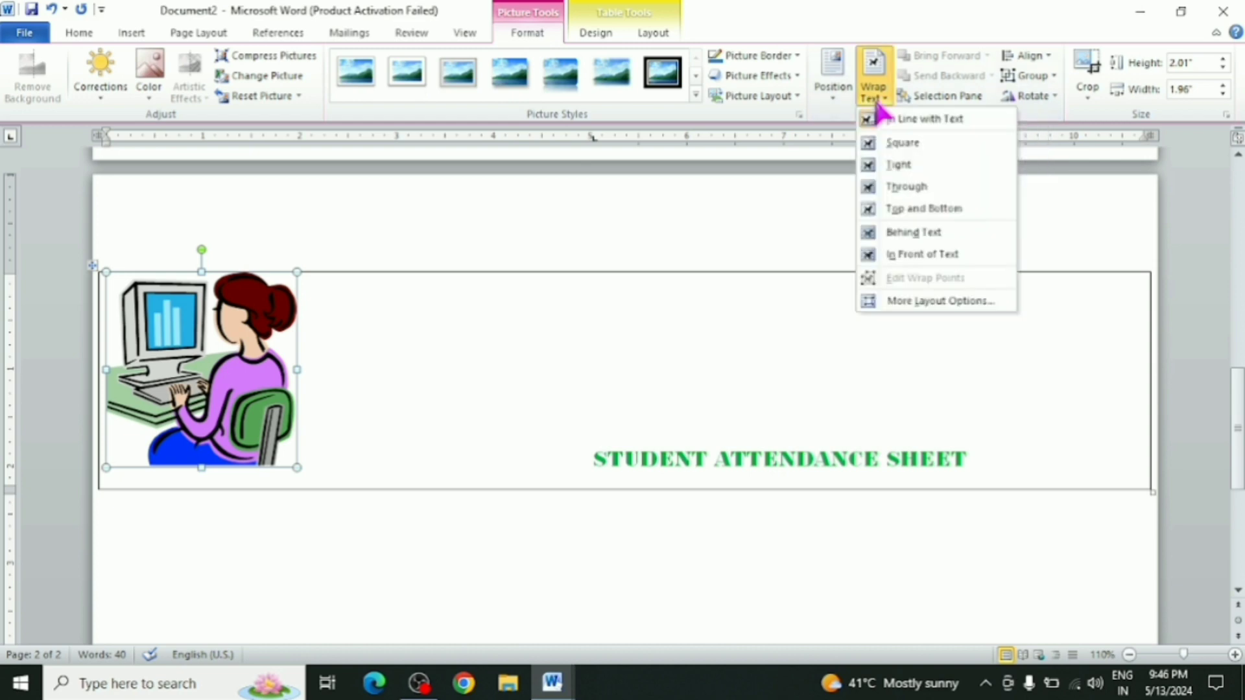
{"action": "left_click", "coordinate": [915, 254]}
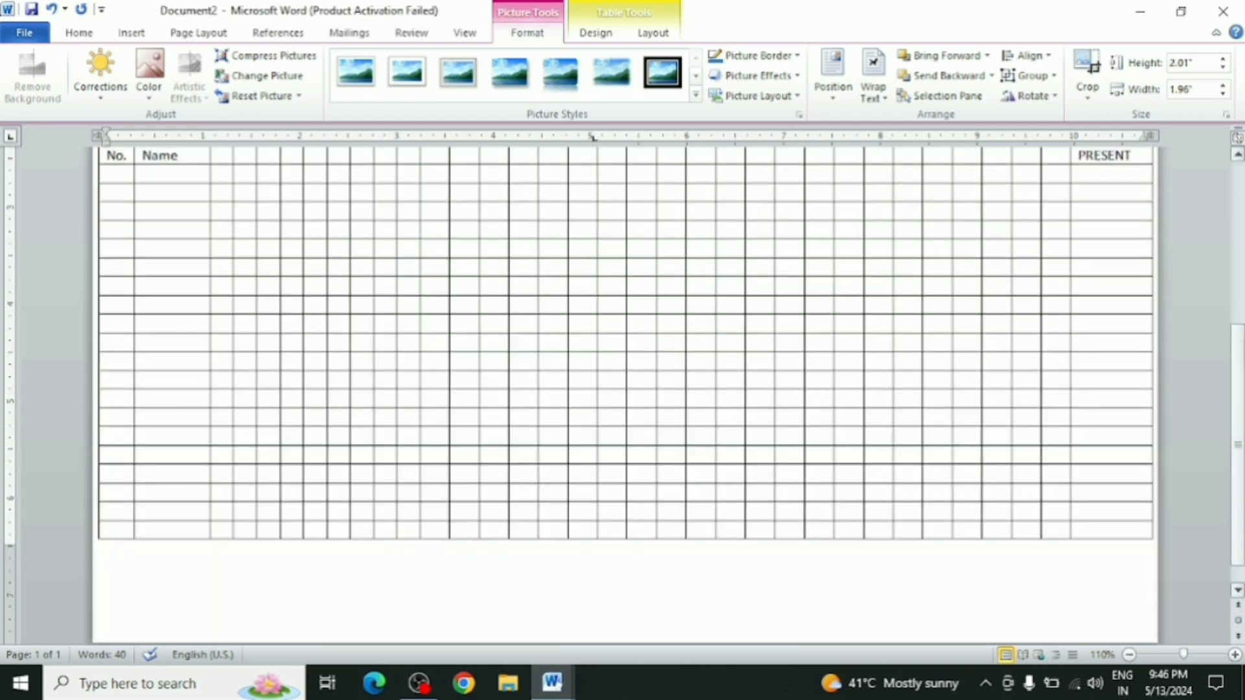
{"action": "left_click_drag", "start_coordinate": [1237, 571], "coordinate": [1239, 224]}
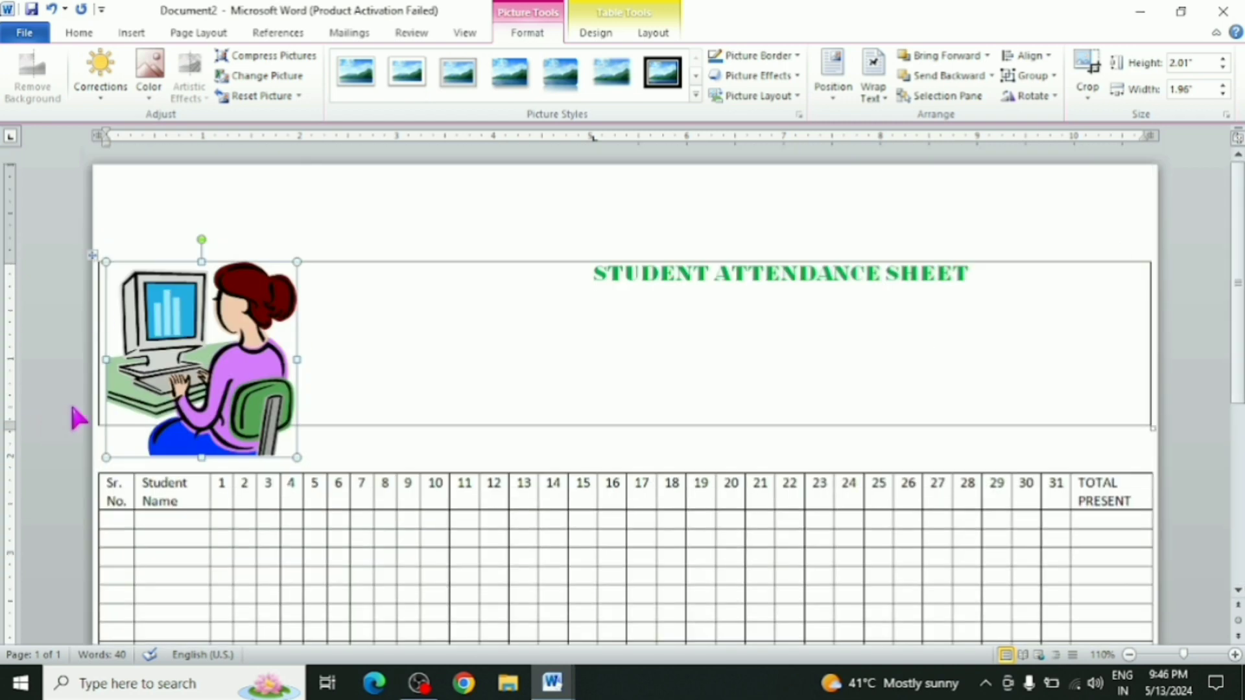
{"action": "left_click_drag", "start_coordinate": [297, 457], "coordinate": [165, 322]}
{"action": "left_click", "coordinate": [179, 338]}
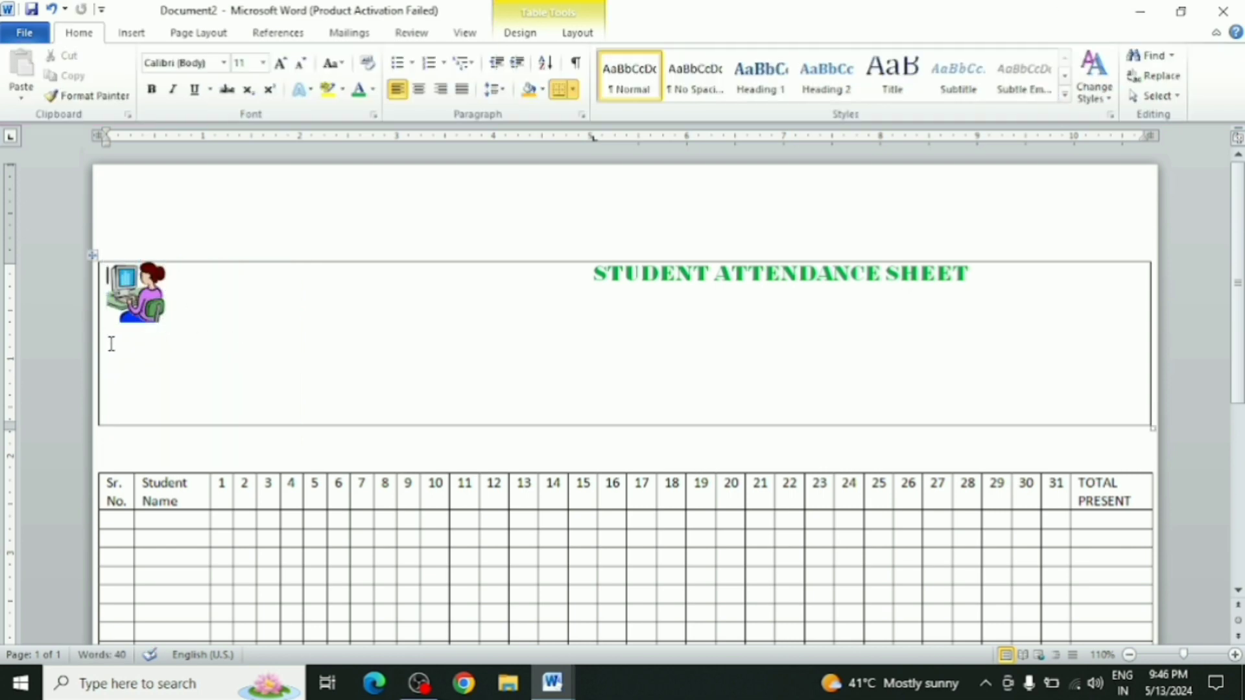
Select the sample sheet's header field lines through MONTH, then return to Document2's header box
{"action": "left_click", "coordinate": [112, 345]}
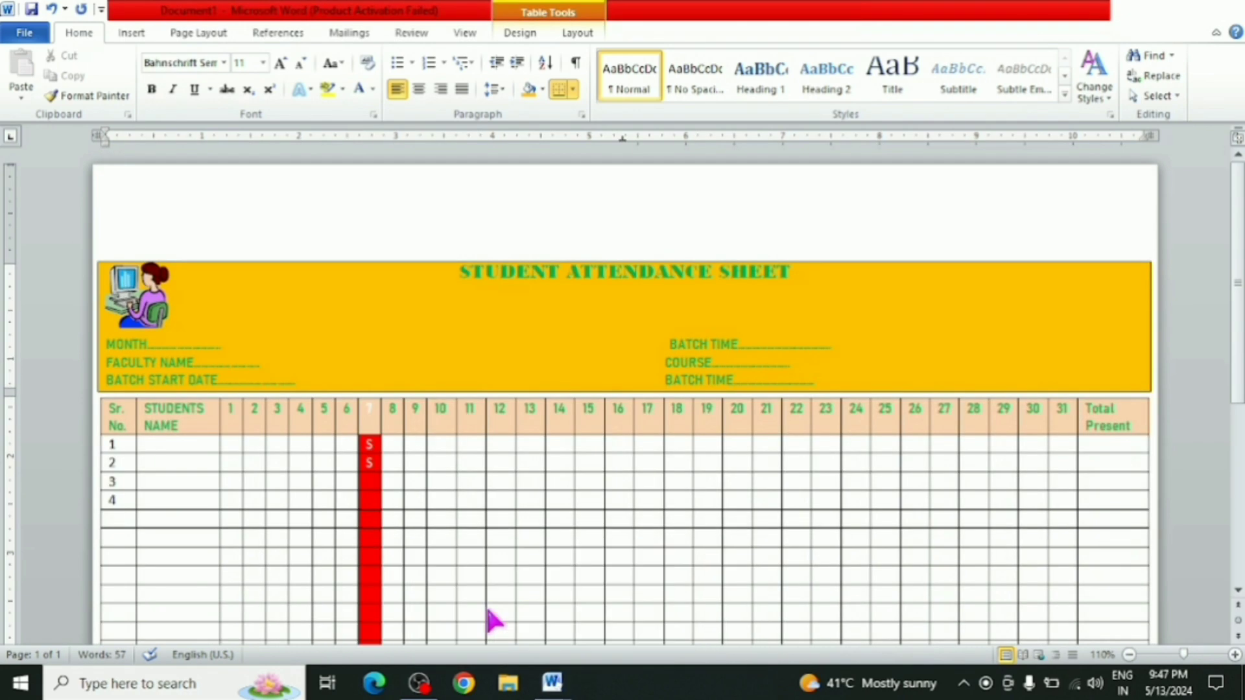
{"action": "left_click", "coordinate": [486, 616]}
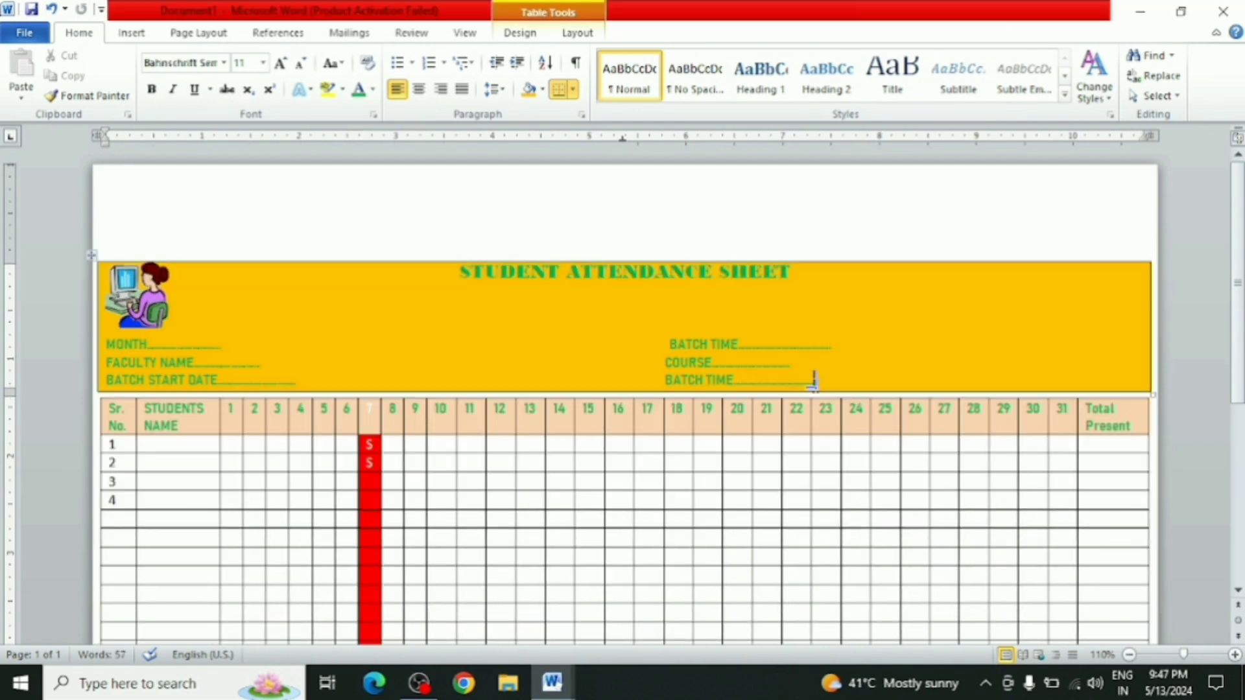
{"action": "left_click_drag", "start_coordinate": [815, 382], "coordinate": [234, 342]}
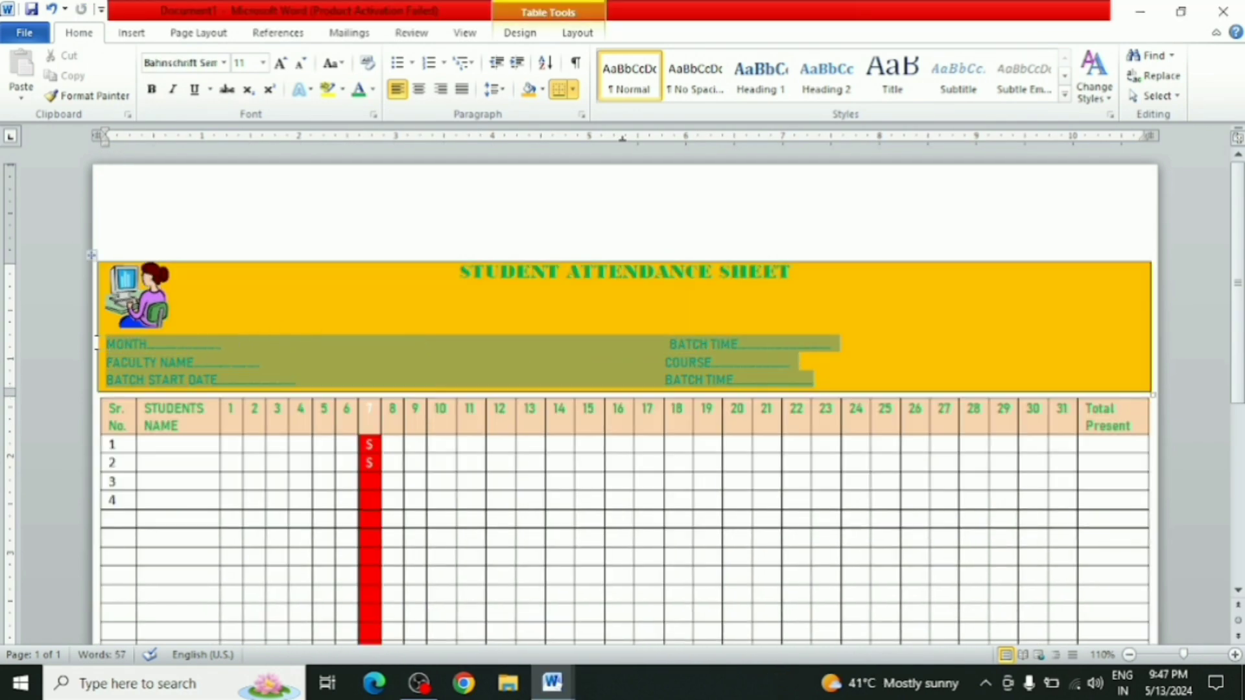
{"action": "left_click_drag", "start_coordinate": [147, 344], "coordinate": [96, 343]}
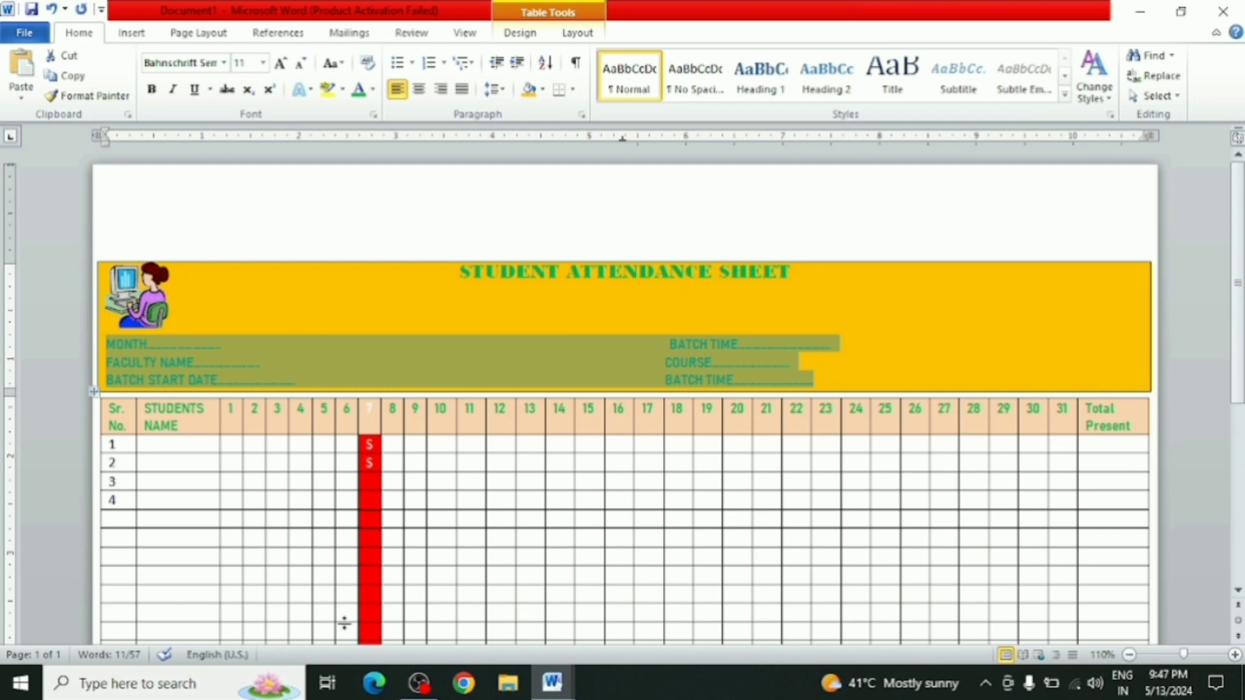
{"action": "mouse_move", "coordinate": [551, 683]}
{"action": "left_click", "coordinate": [660, 610]}
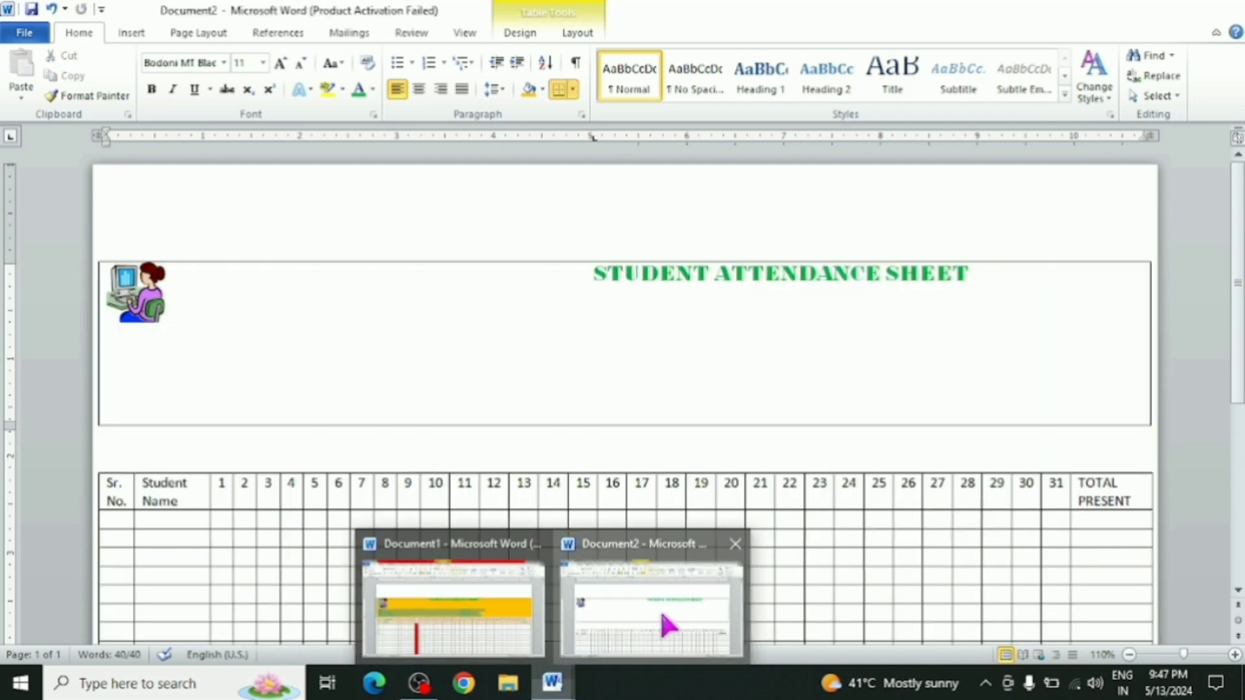
{"action": "left_click", "coordinate": [113, 344]}
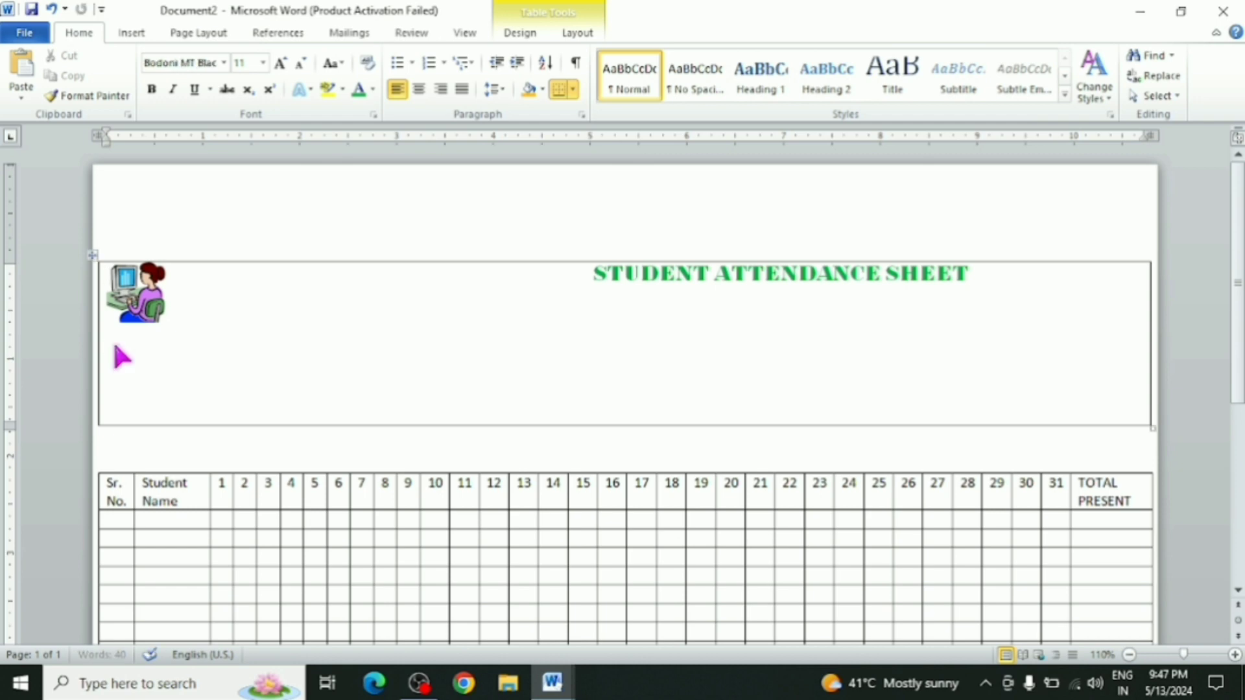
Paste the green MONTH, FACULTY NAME, BATCH START DATE, BATCH TIME and COURSE fields into the header box, then raise its bottom edge
{"action": "key", "text": "ctrl+v"}
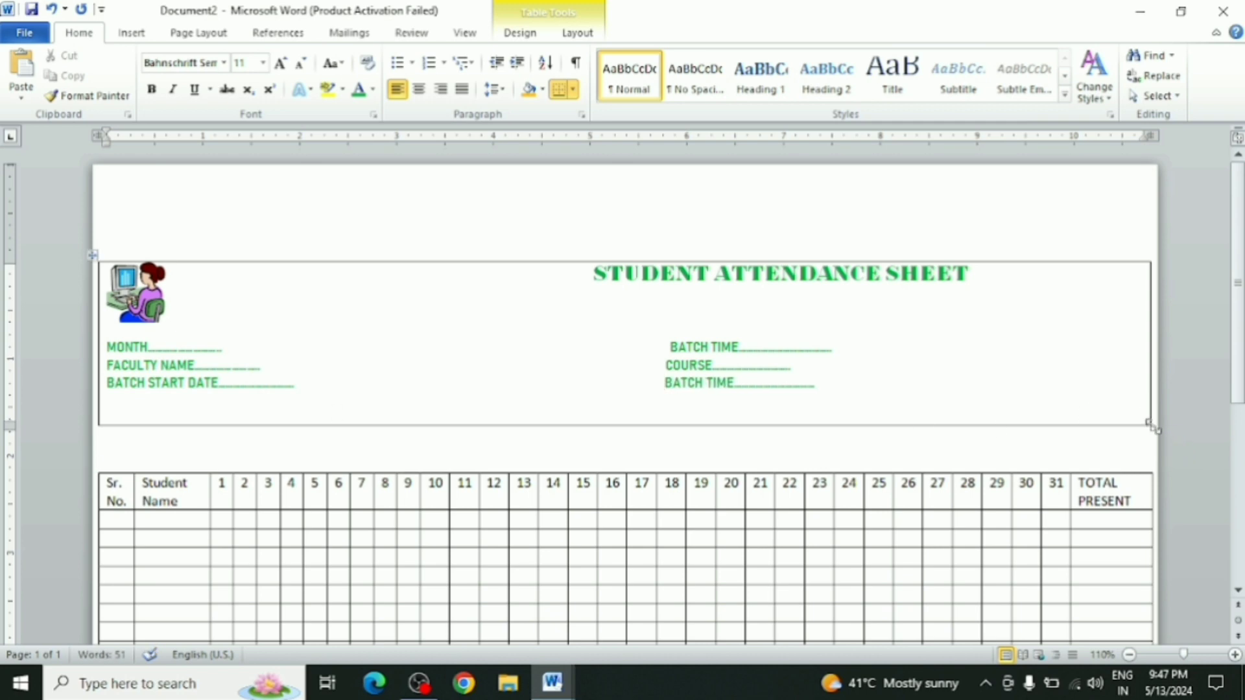
{"action": "left_click_drag", "start_coordinate": [1151, 426], "coordinate": [1148, 398]}
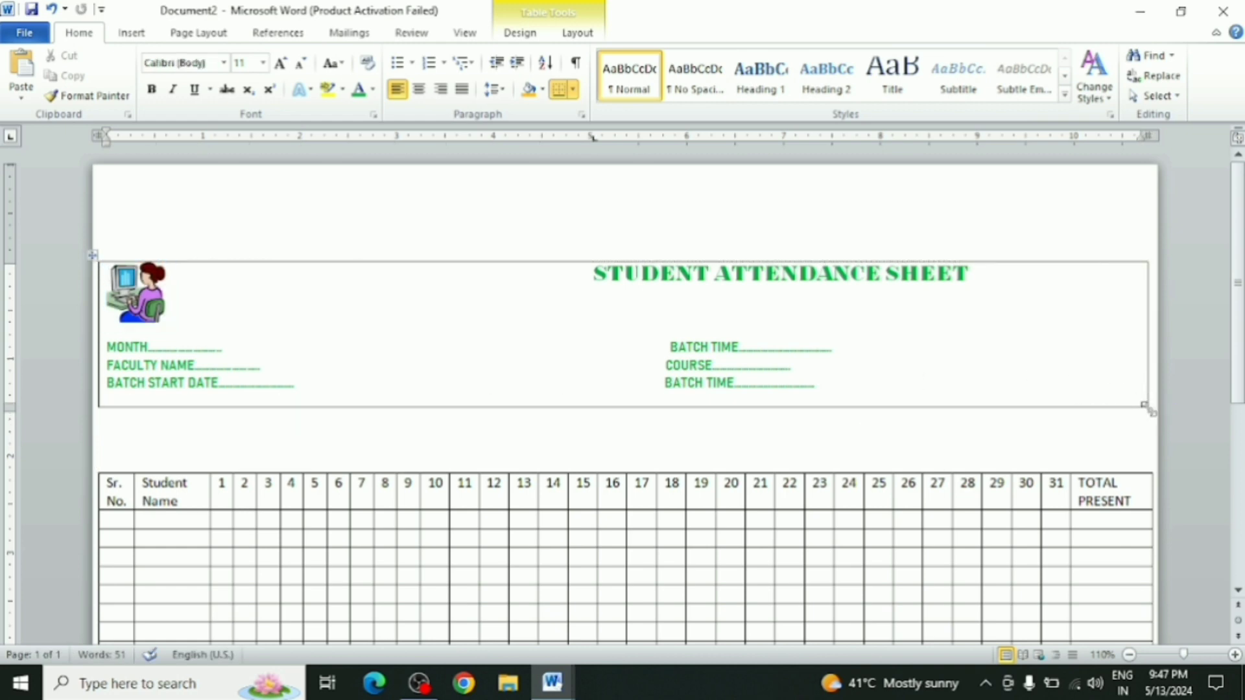
{"action": "left_click_drag", "start_coordinate": [1145, 407], "coordinate": [1147, 394]}
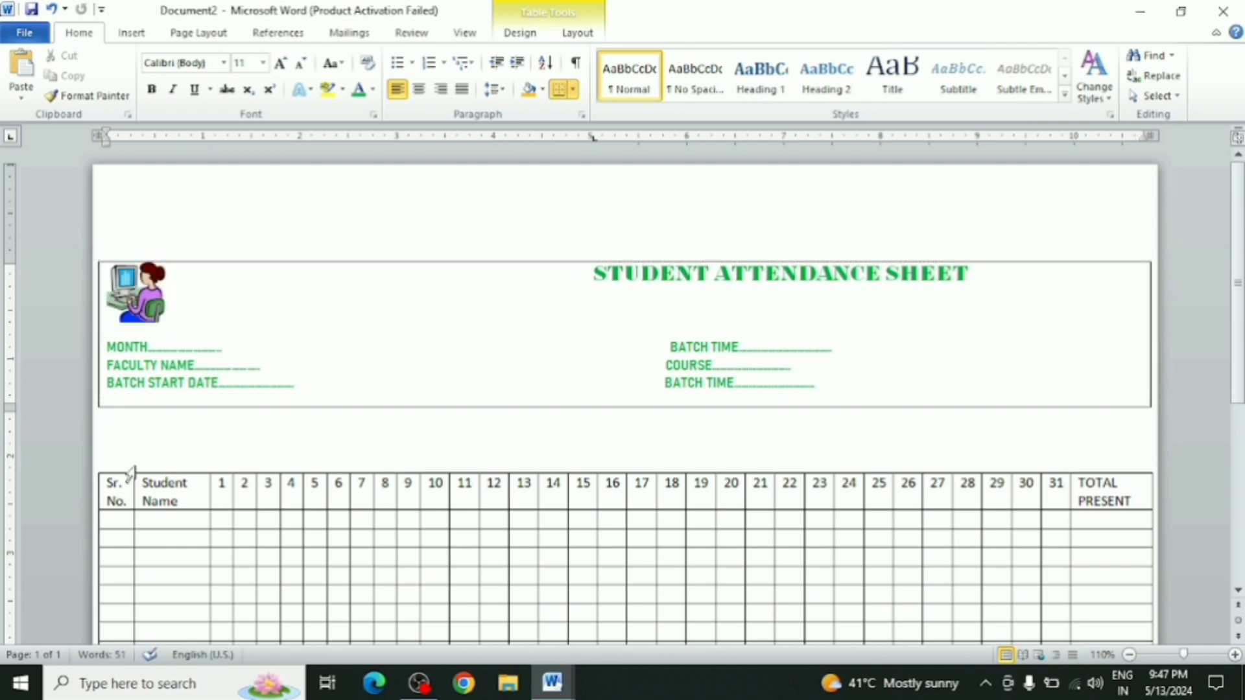
Move the attendance table up against the header box and select its column header row
{"action": "mouse_move", "coordinate": [98, 475]}
{"action": "left_click_drag", "start_coordinate": [93, 466], "coordinate": [97, 415]}
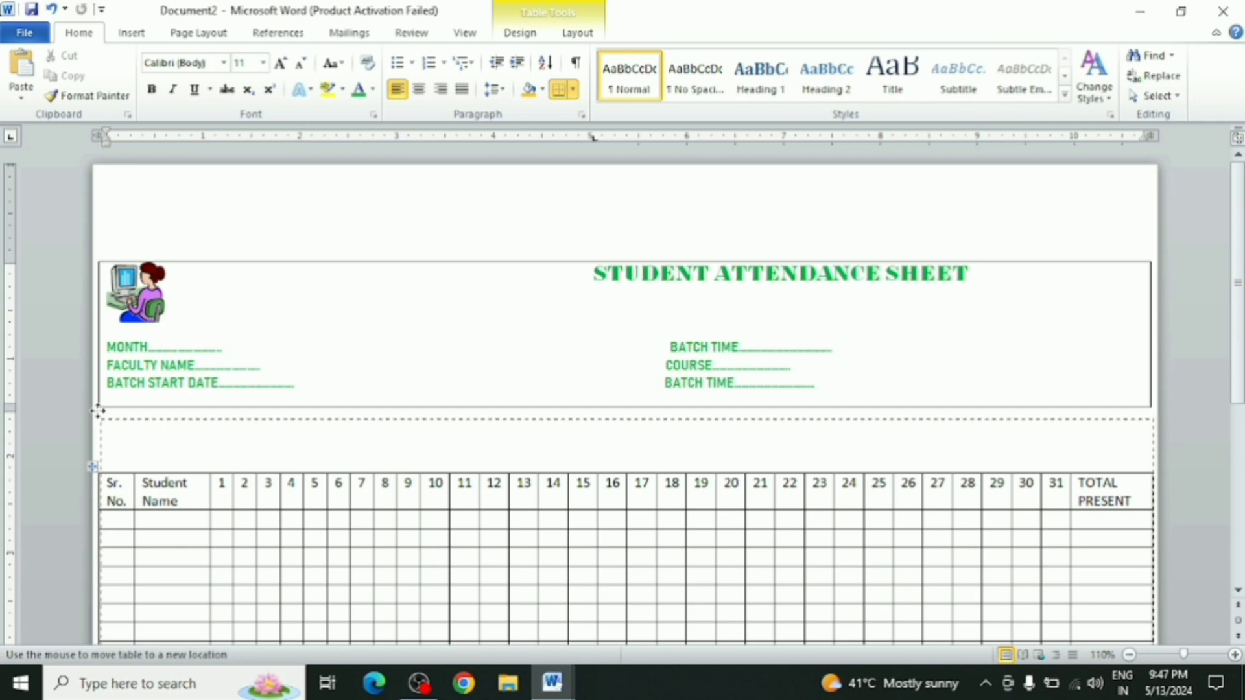
{"action": "left_click_drag", "start_coordinate": [97, 411], "coordinate": [99, 404]}
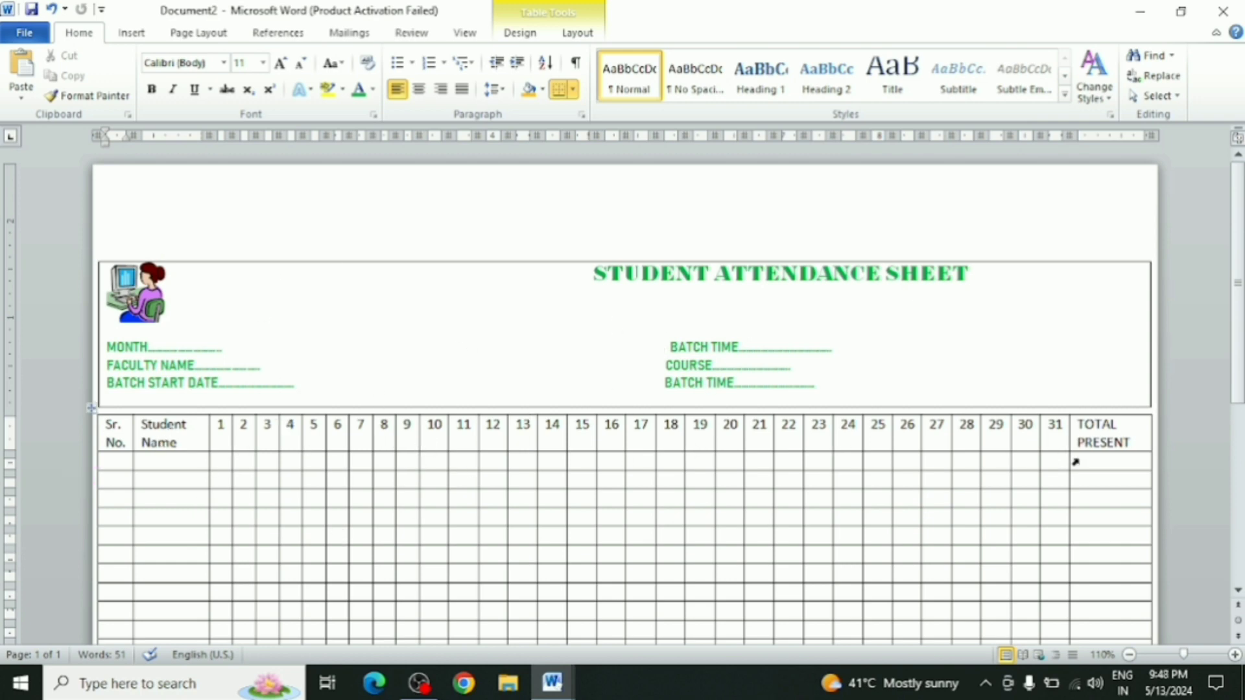
{"action": "left_click_drag", "start_coordinate": [1134, 444], "coordinate": [101, 442]}
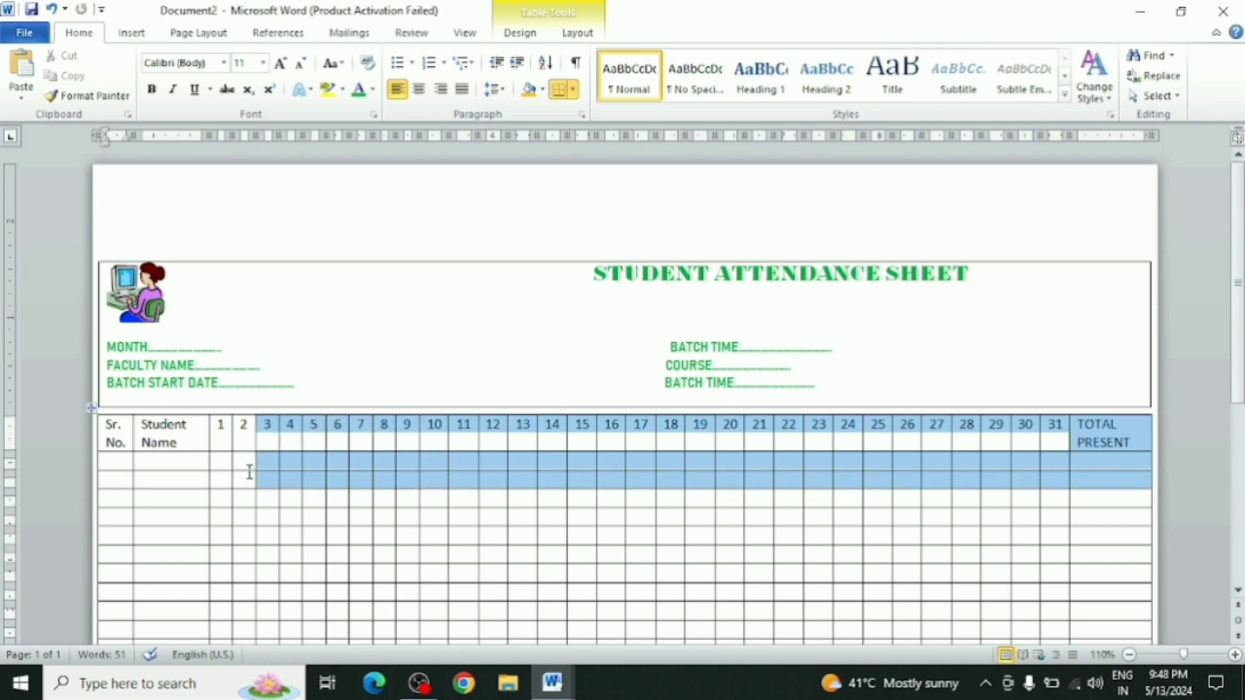
Make the header row green Bahnschrift SemiBold SemiCondensed, and shade it and the title box yellow
{"action": "left_click", "coordinate": [224, 63]}
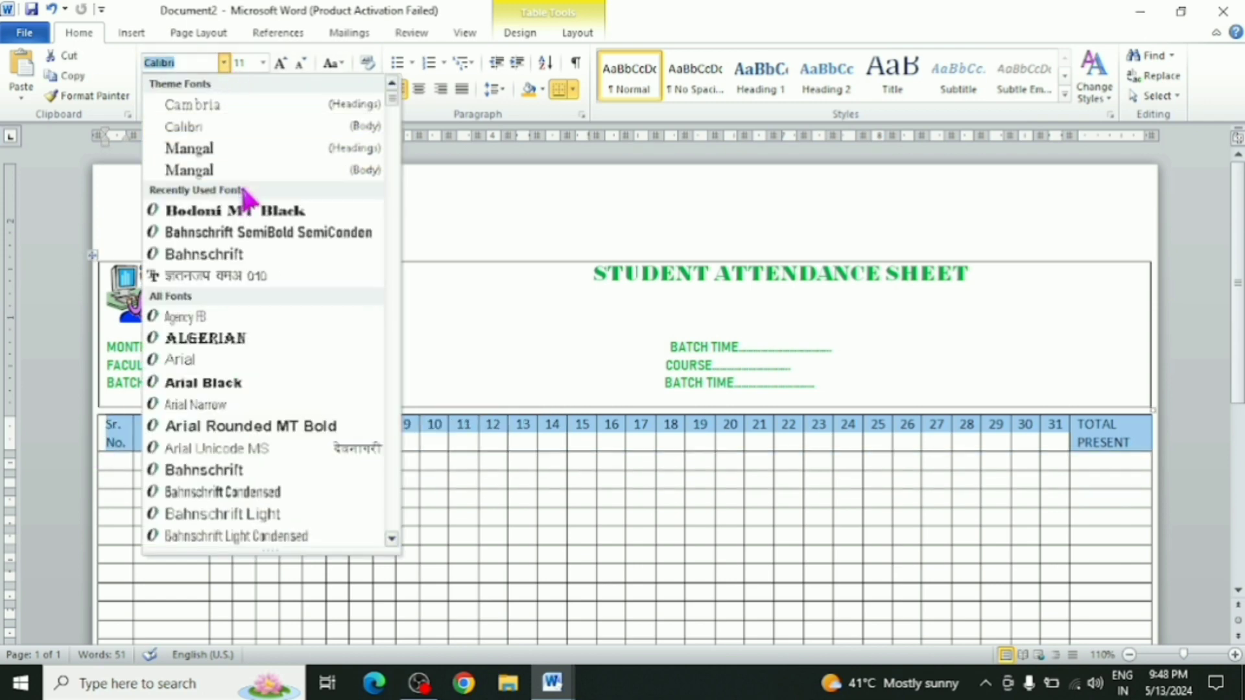
{"action": "left_click", "coordinate": [272, 234]}
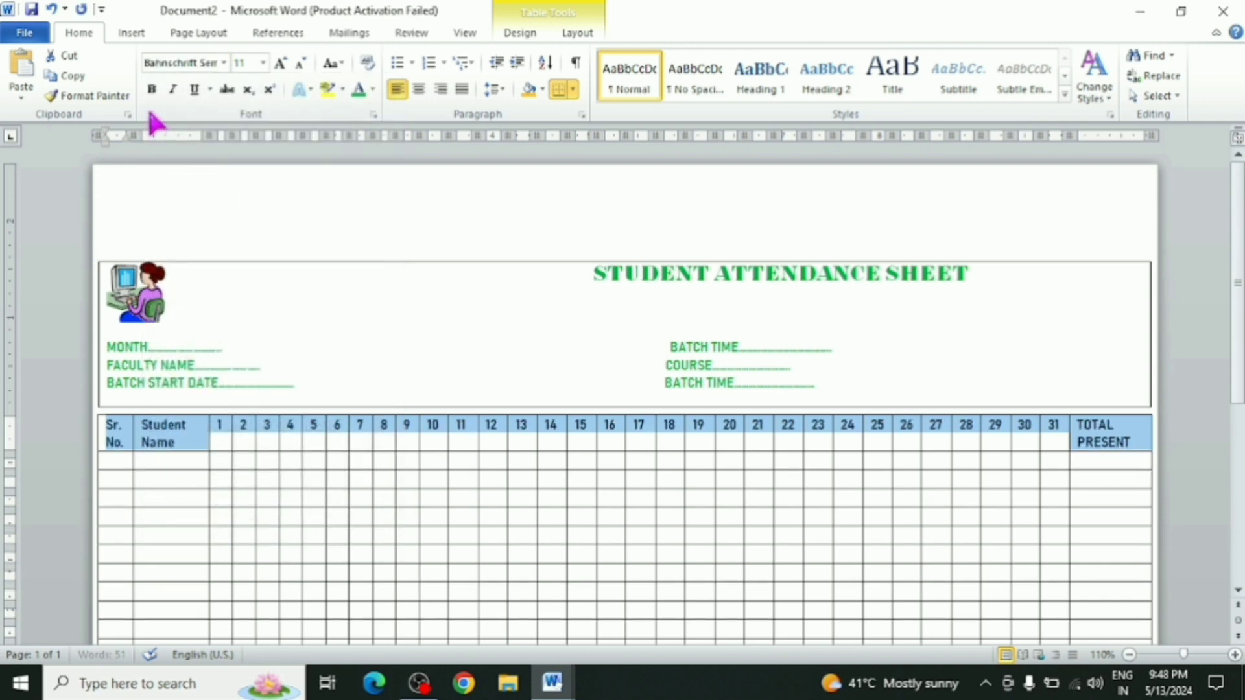
{"action": "left_click", "coordinate": [358, 92]}
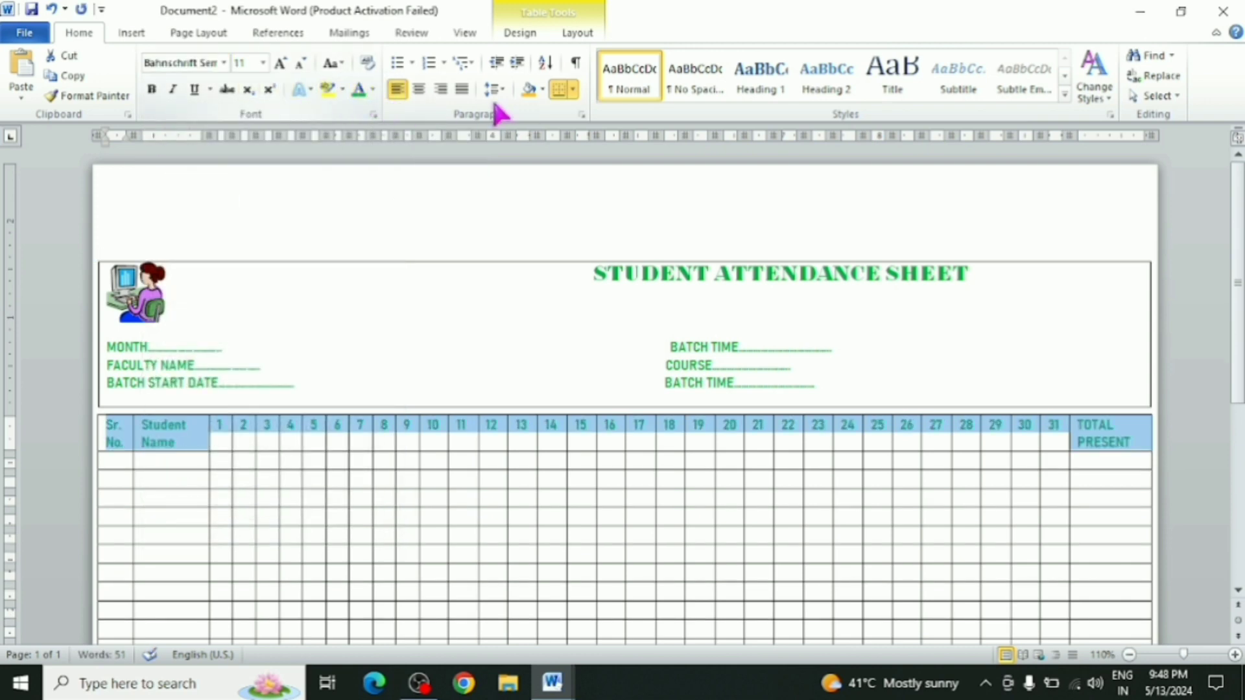
{"action": "left_click", "coordinate": [542, 88]}
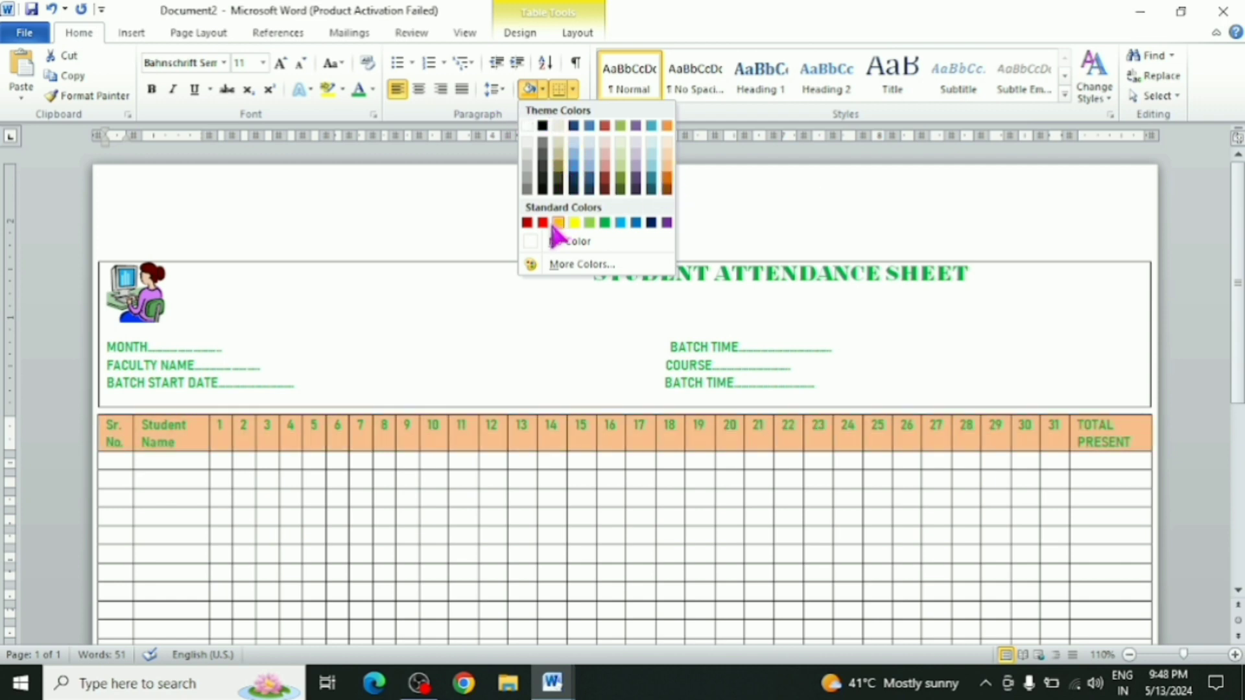
{"action": "left_click", "coordinate": [573, 223]}
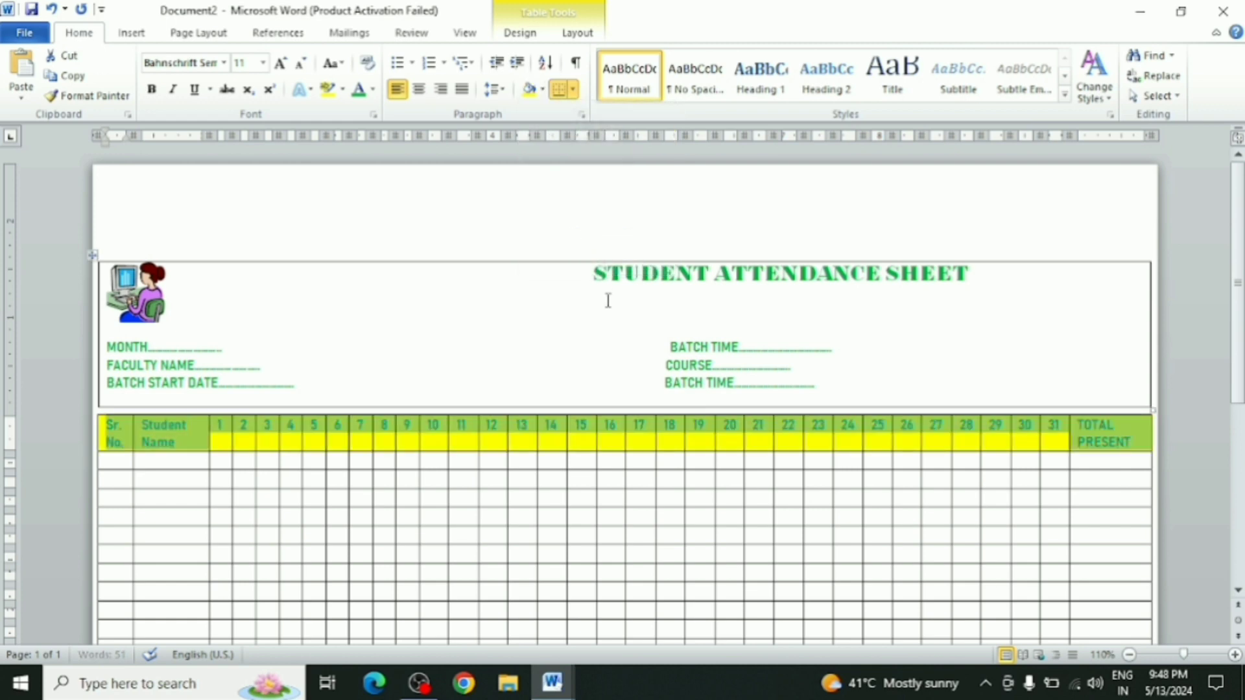
{"action": "left_click", "coordinate": [852, 309]}
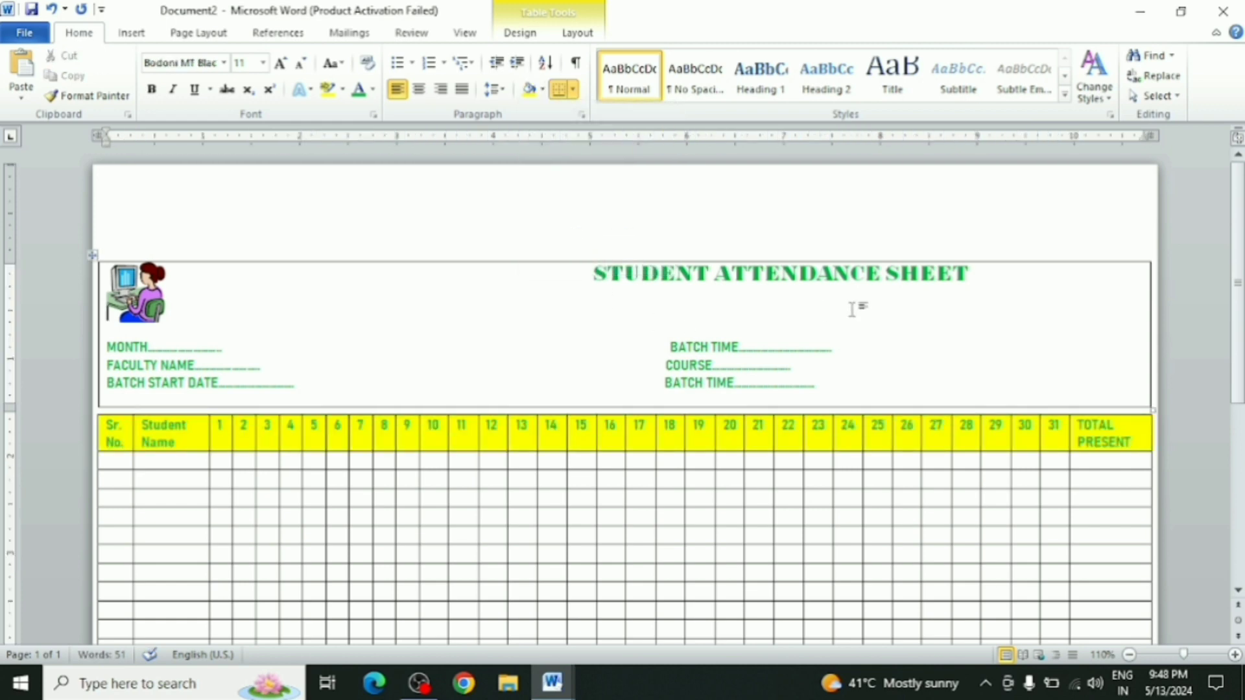
{"action": "left_click", "coordinate": [530, 90]}
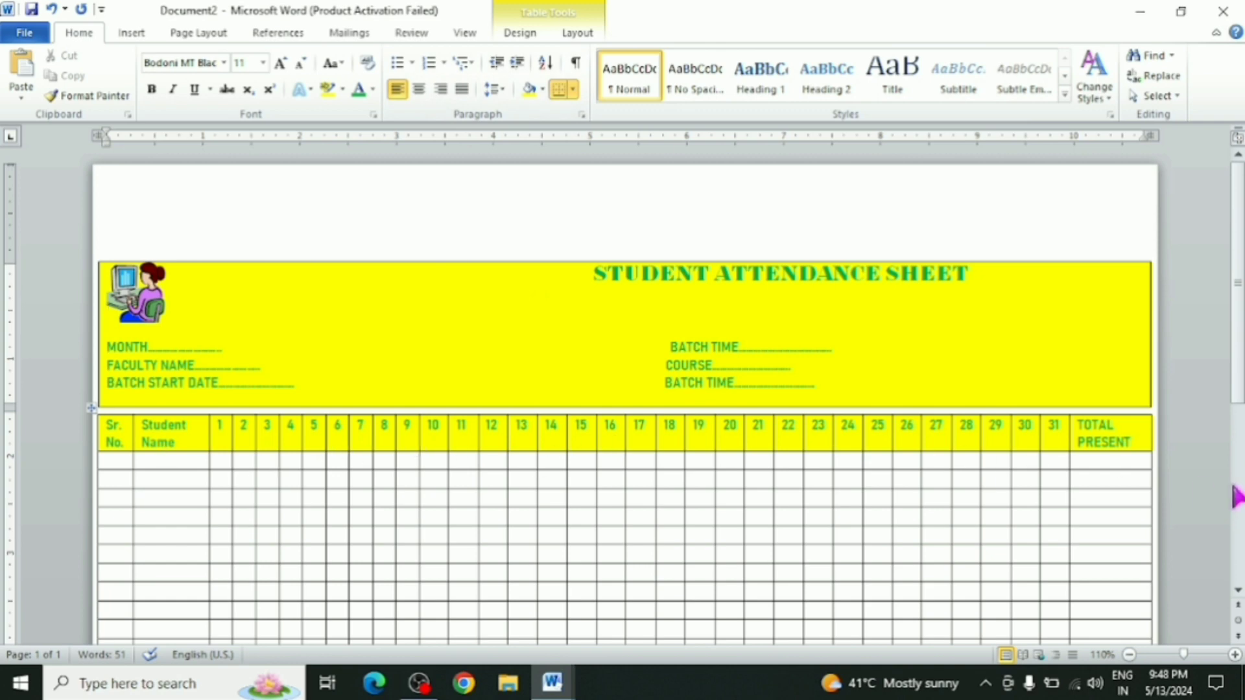
Enter S in column 7 of the first three student rows, then select all of column 7
{"action": "scroll", "coordinate": [1031, 235], "scroll_direction": "down", "scroll_amount": 10}
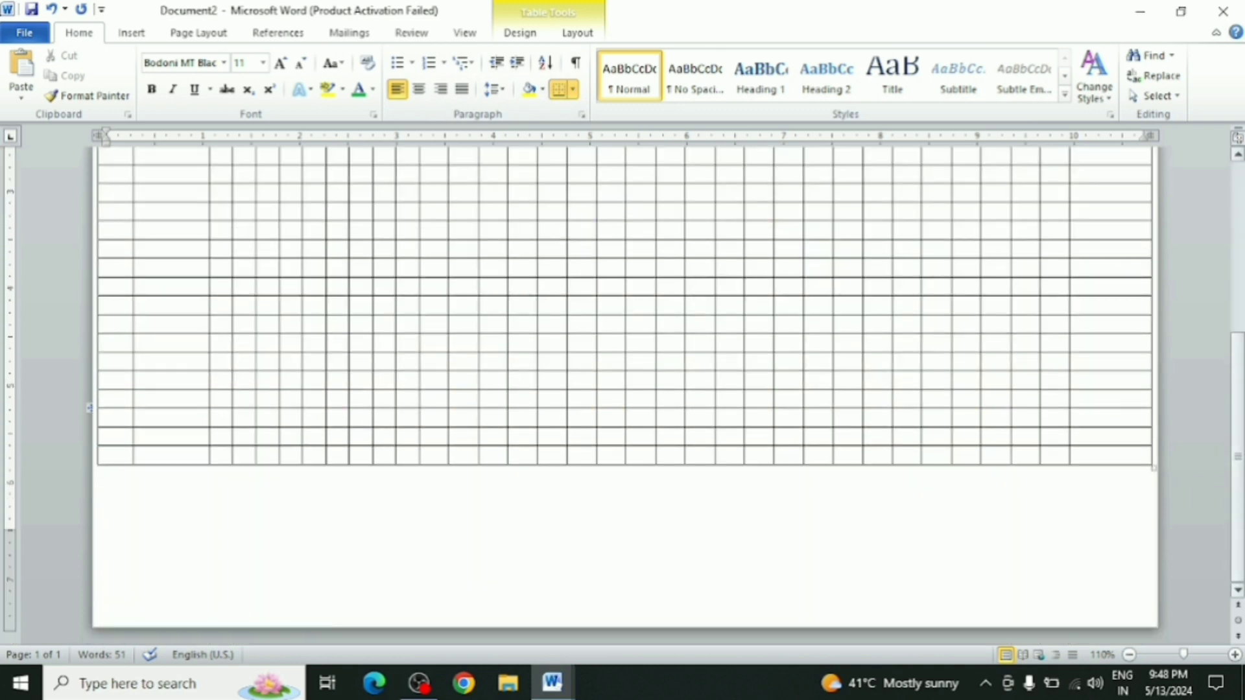
{"action": "scroll", "coordinate": [1097, 208], "scroll_direction": "up", "scroll_amount": 10}
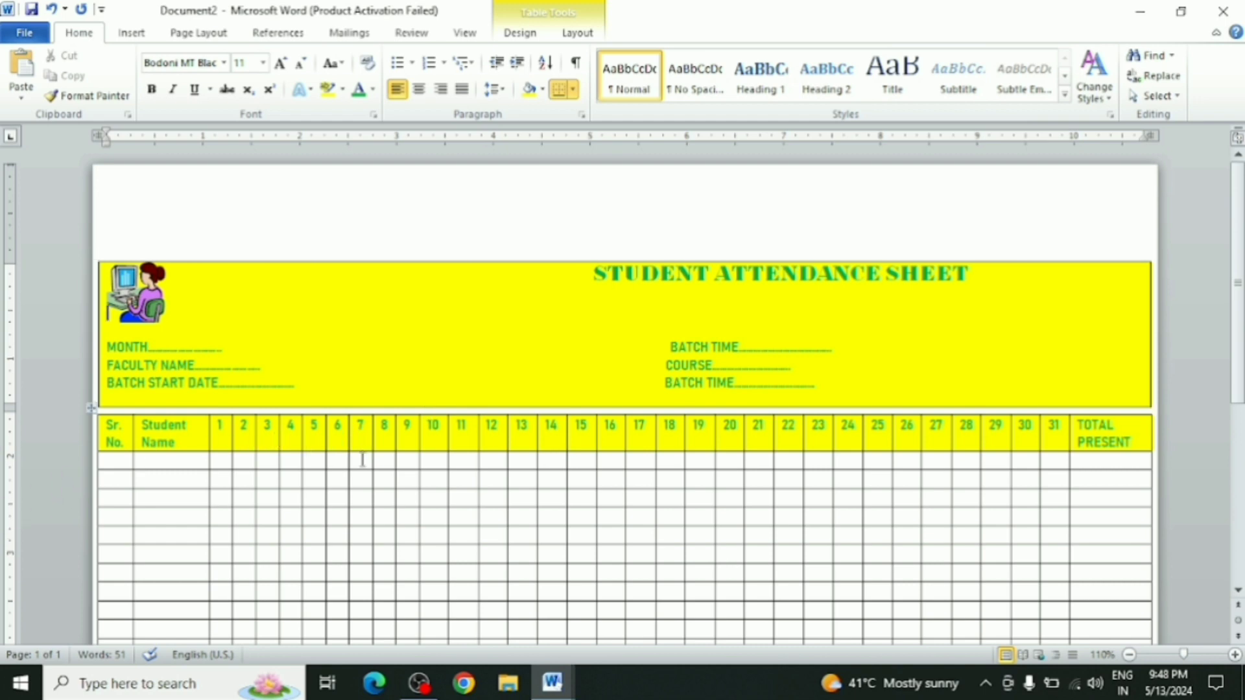
{"action": "left_click", "coordinate": [360, 461]}
{"action": "type", "text": "S"}
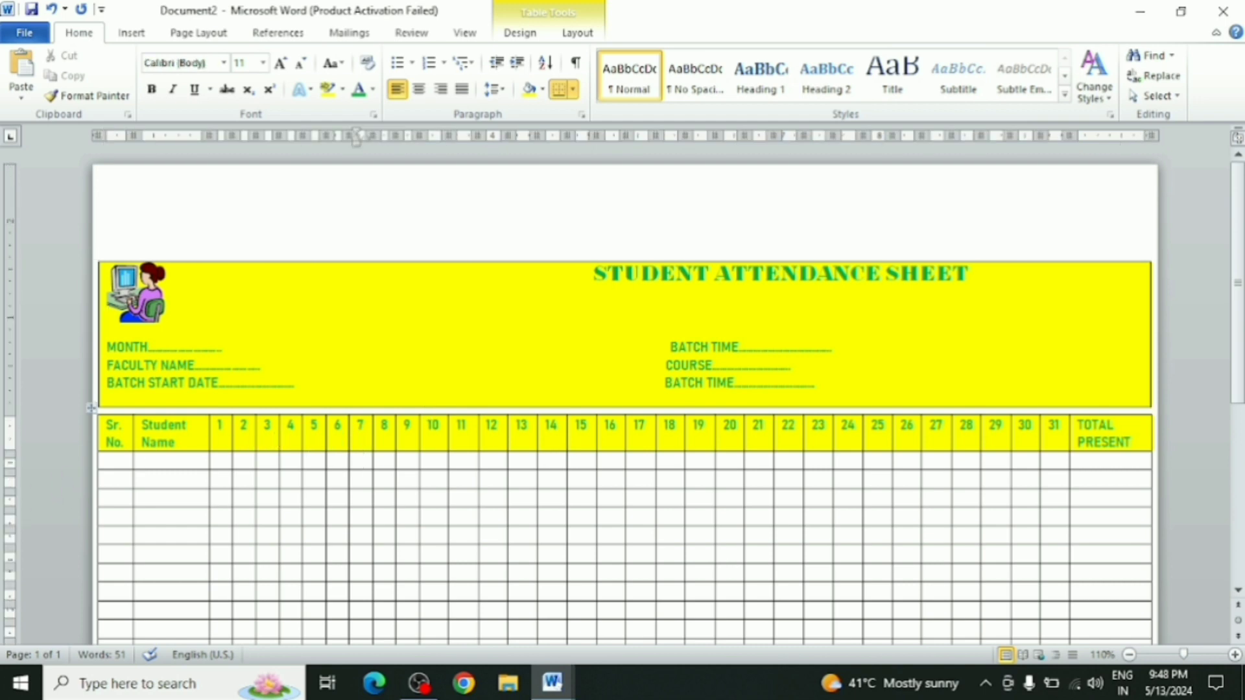
{"action": "left_click", "coordinate": [360, 479]}
{"action": "type", "text": "S"}
{"action": "left_click", "coordinate": [360, 497]}
{"action": "type", "text": "S"}
{"action": "left_click", "coordinate": [353, 440]}
{"action": "mouse_move", "coordinate": [353, 439]}
{"action": "left_mouse_down"}
{"action": "mouse_move", "coordinate": [356, 648]}
{"action": "mouse_move", "coordinate": [354, 616]}
{"action": "left_mouse_up"}
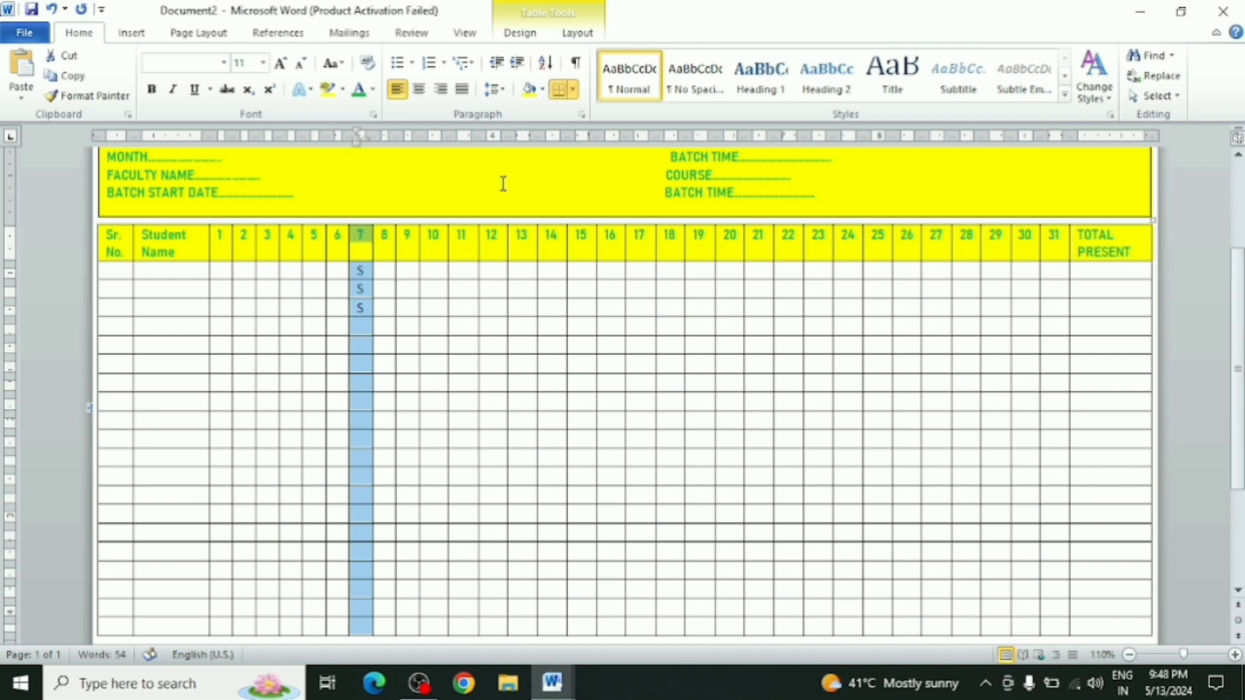
Give column 7 red shading with bold white text
{"action": "left_click", "coordinate": [543, 90]}
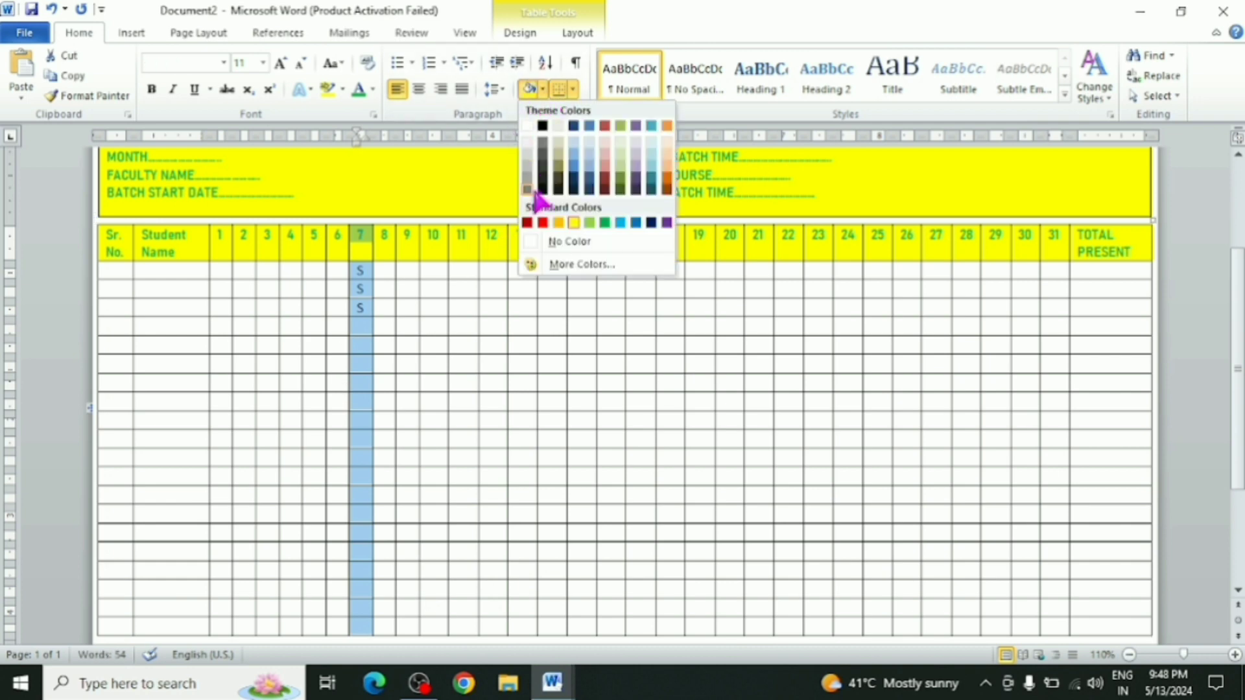
{"action": "left_click", "coordinate": [542, 223]}
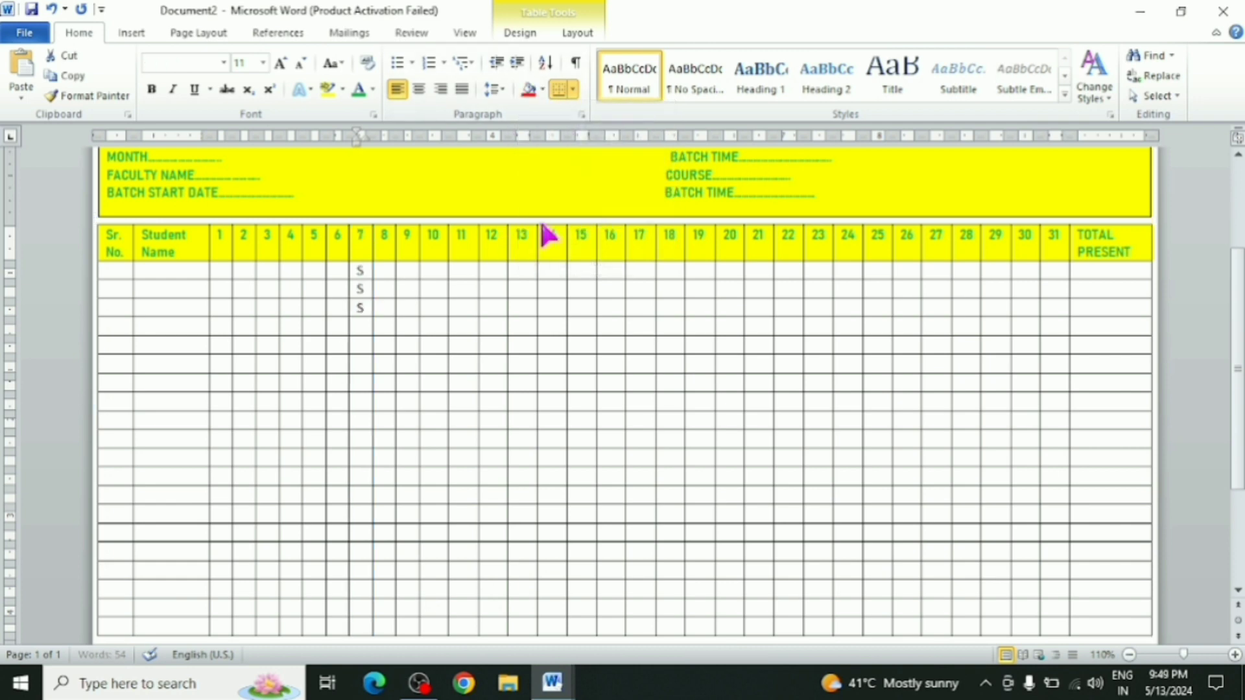
{"action": "left_click", "coordinate": [373, 91]}
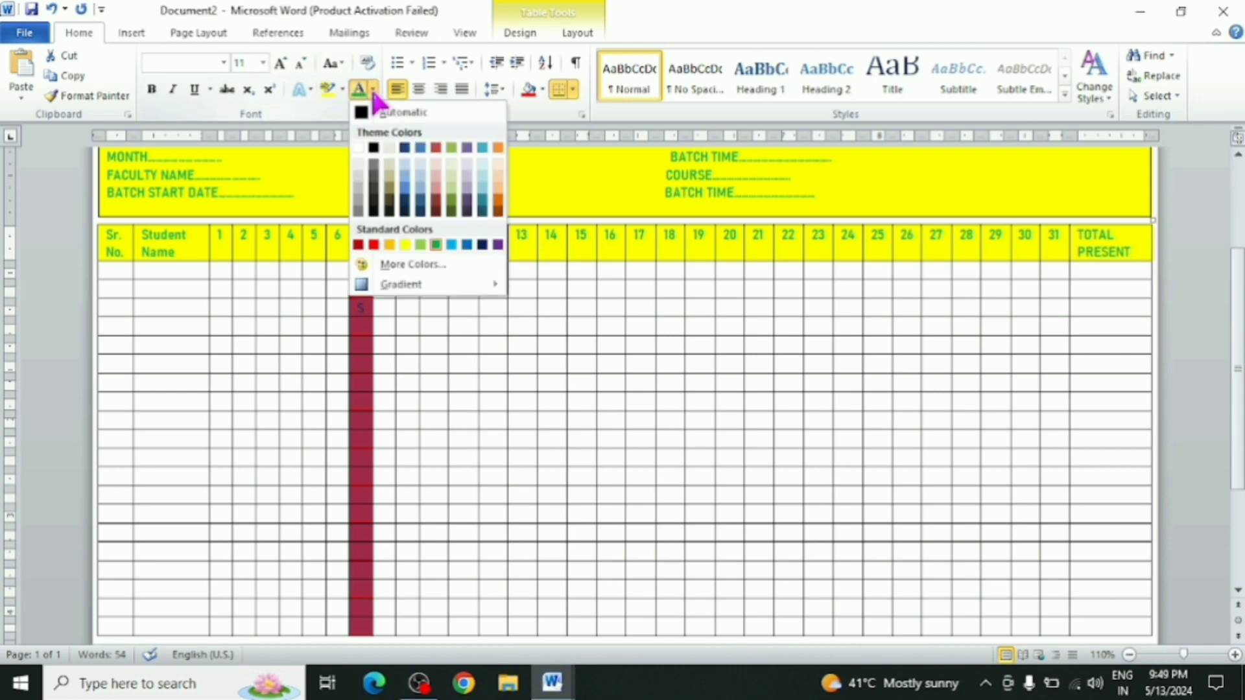
{"action": "left_click", "coordinate": [358, 147]}
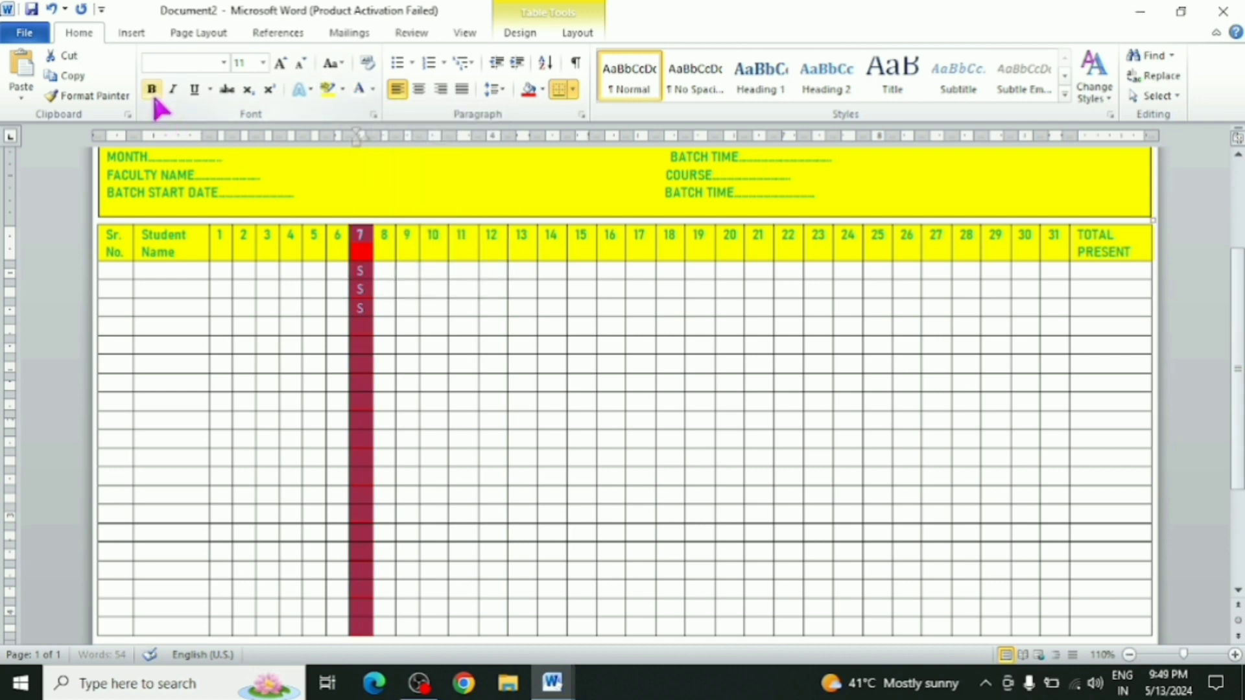
{"action": "left_click", "coordinate": [153, 94]}
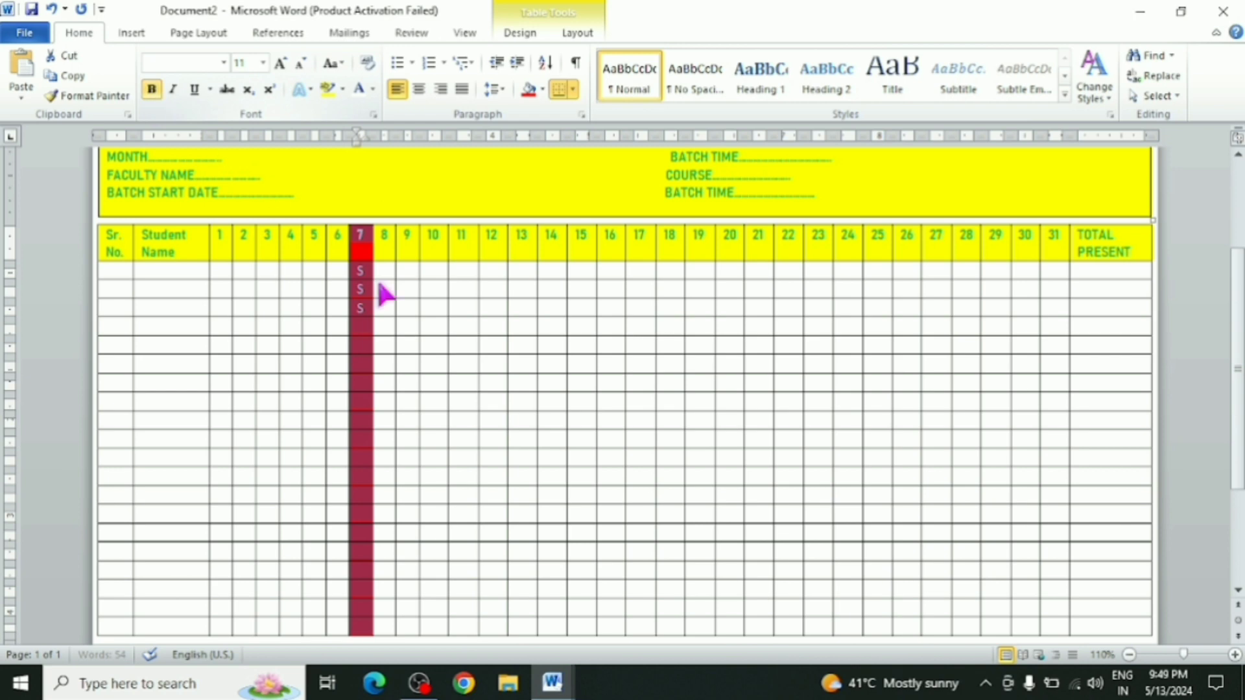
{"action": "left_click", "coordinate": [496, 350]}
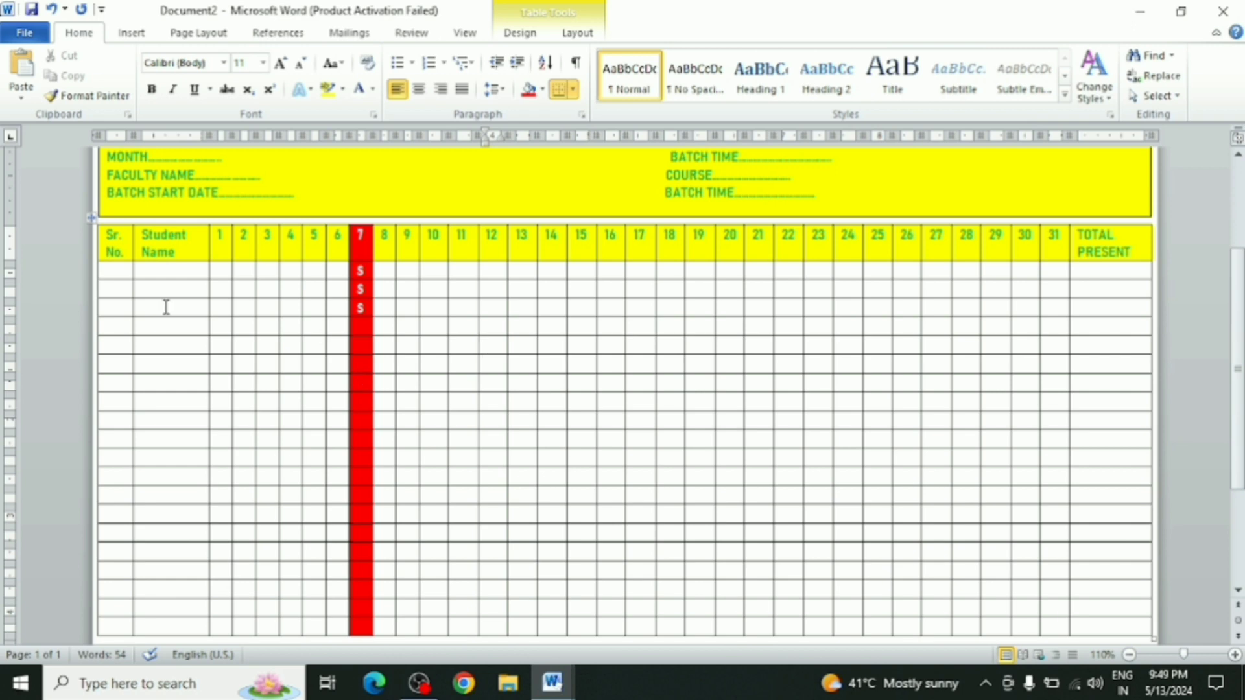
Enter 1, 2, 3 and 4 down the first four Sr. No. cells
{"action": "left_click", "coordinate": [114, 279]}
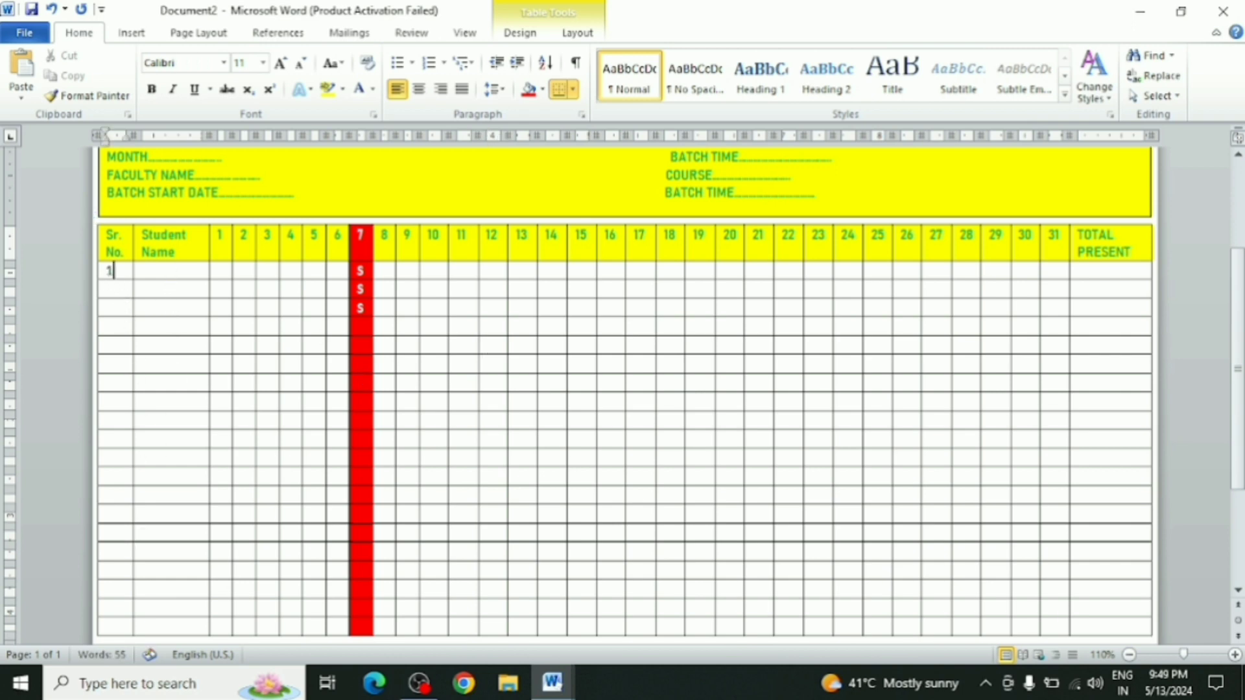
{"action": "type", "text": "1"}
{"action": "key", "text": "Down"}
{"action": "type", "text": "2"}
{"action": "key", "text": "Down"}
{"action": "type", "text": "3"}
{"action": "key", "text": "Down"}
{"action": "type", "text": "4"}
{"action": "key", "text": "Down"}
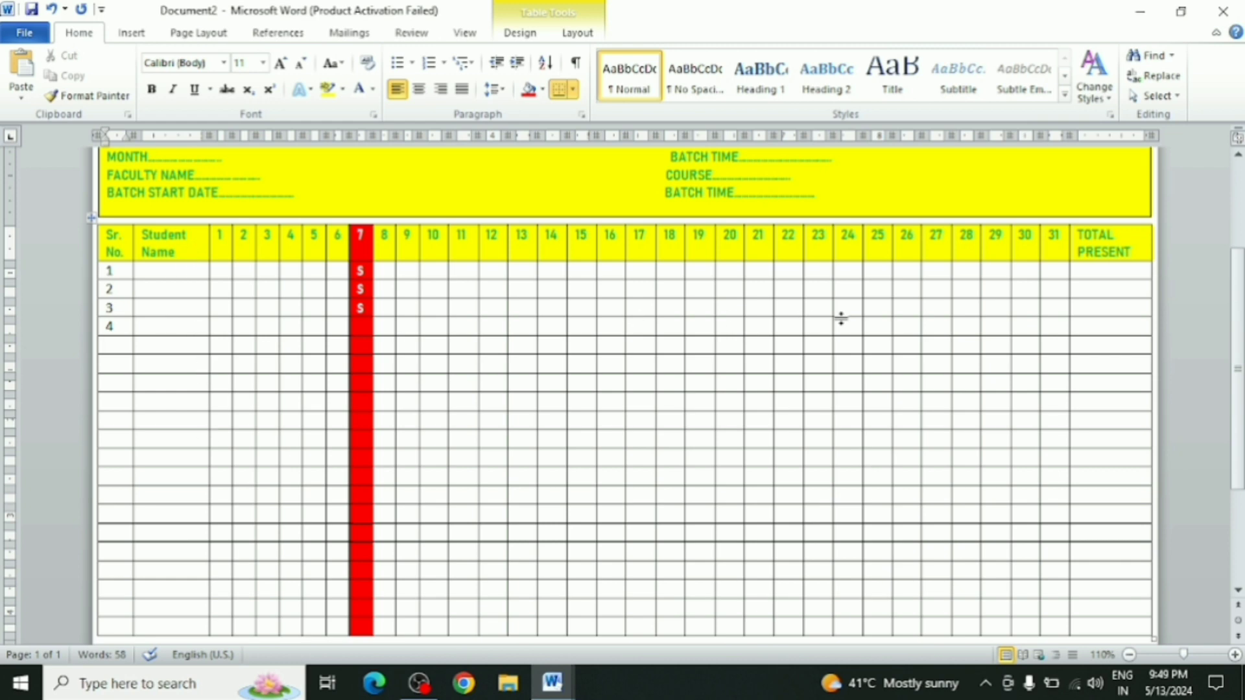
{"action": "scroll", "coordinate": [1237, 214], "scroll_direction": "up", "scroll_amount": 5}
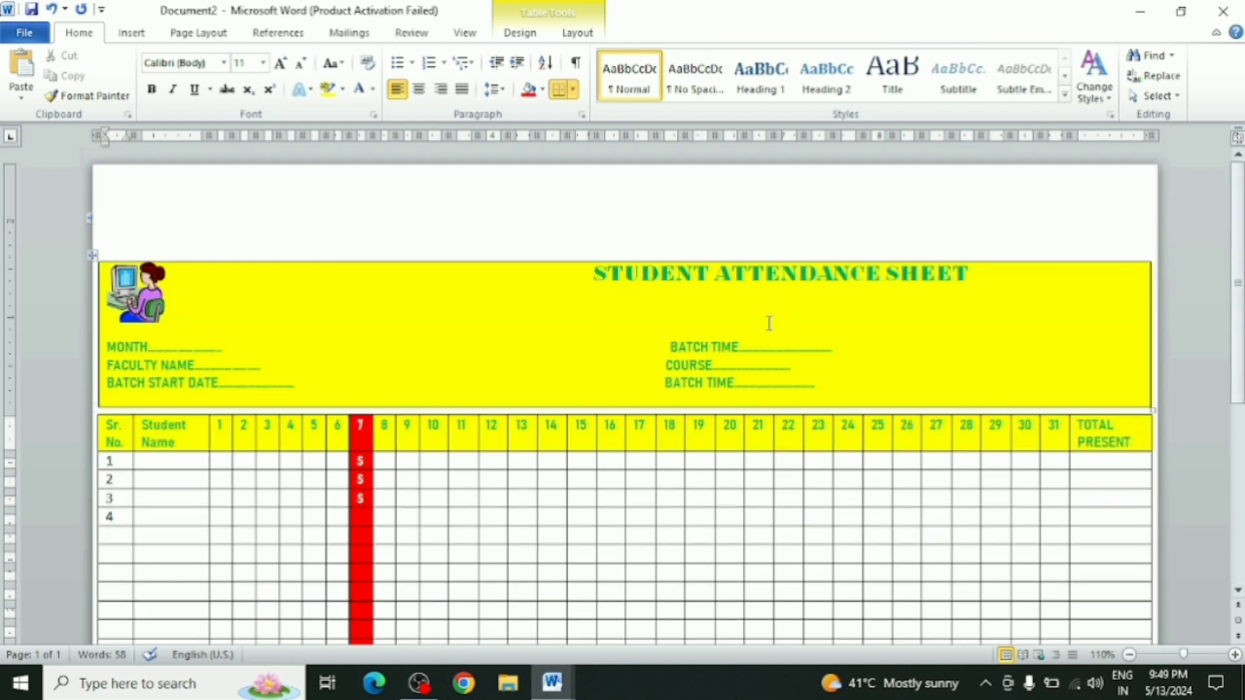